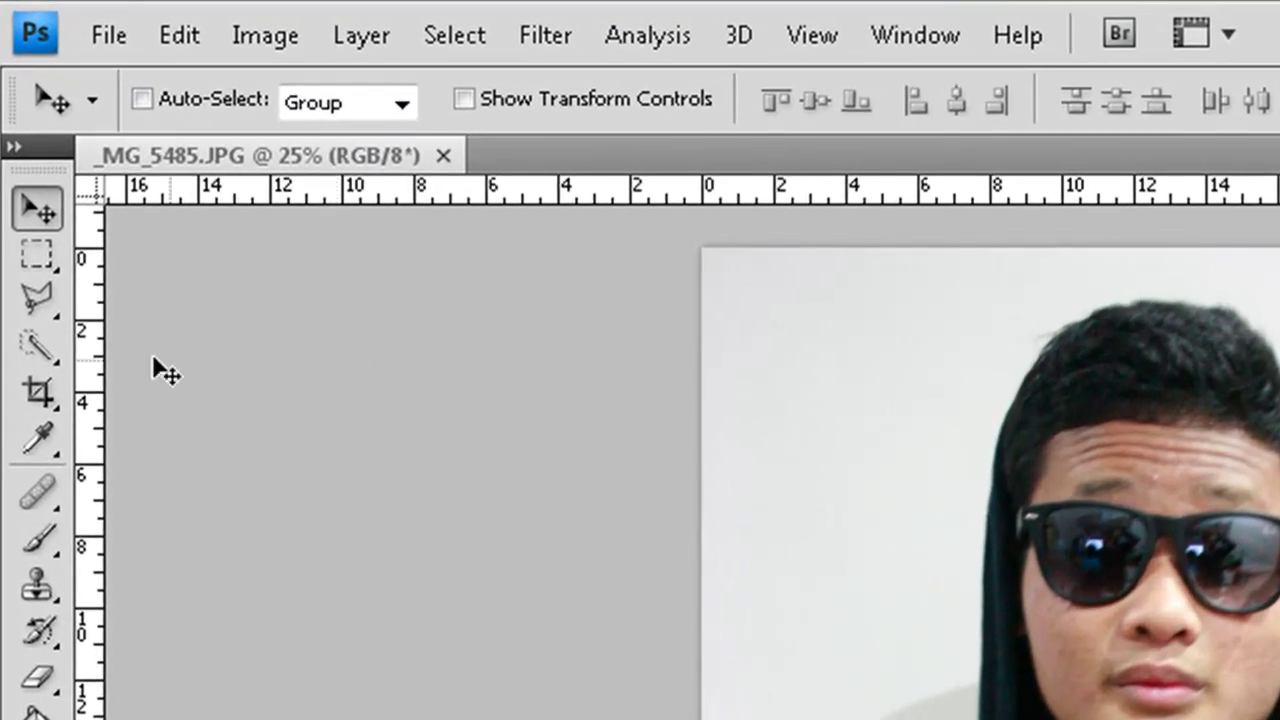
Select the man's hair, face, hood and hoodie with a 73 px Quick Selection brush.
left_click(40, 345)
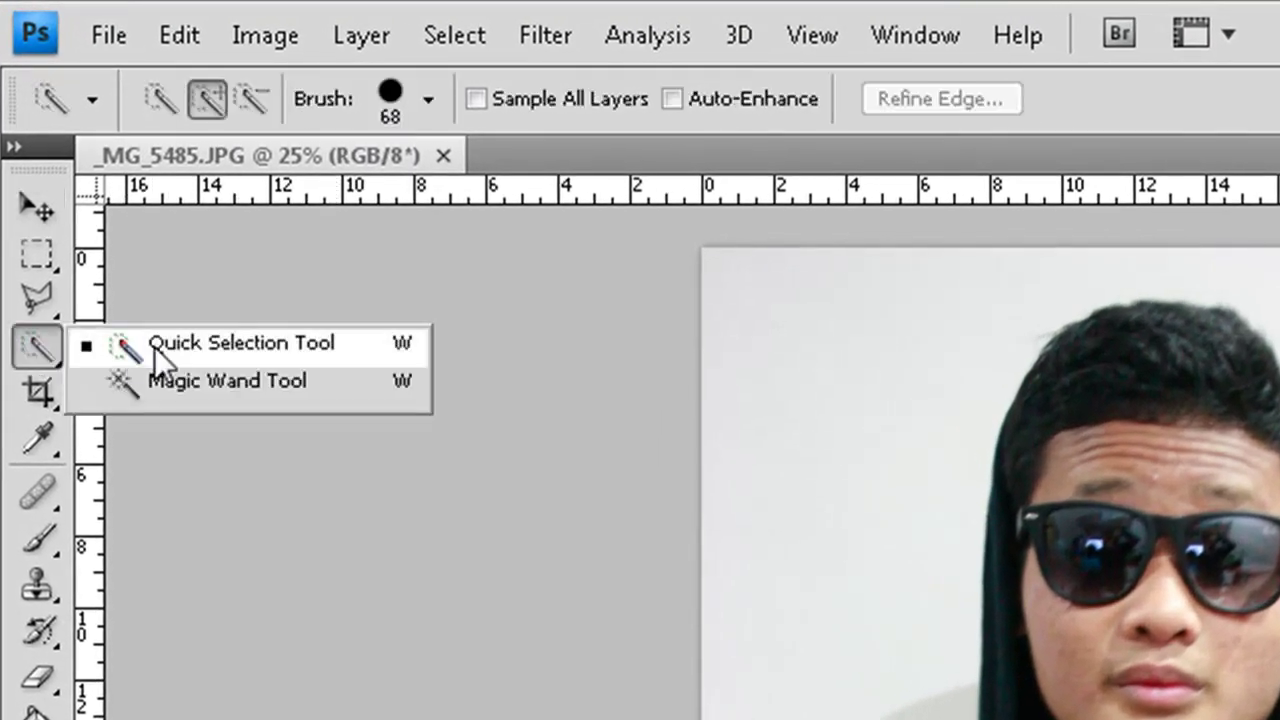
left_click(237, 340)
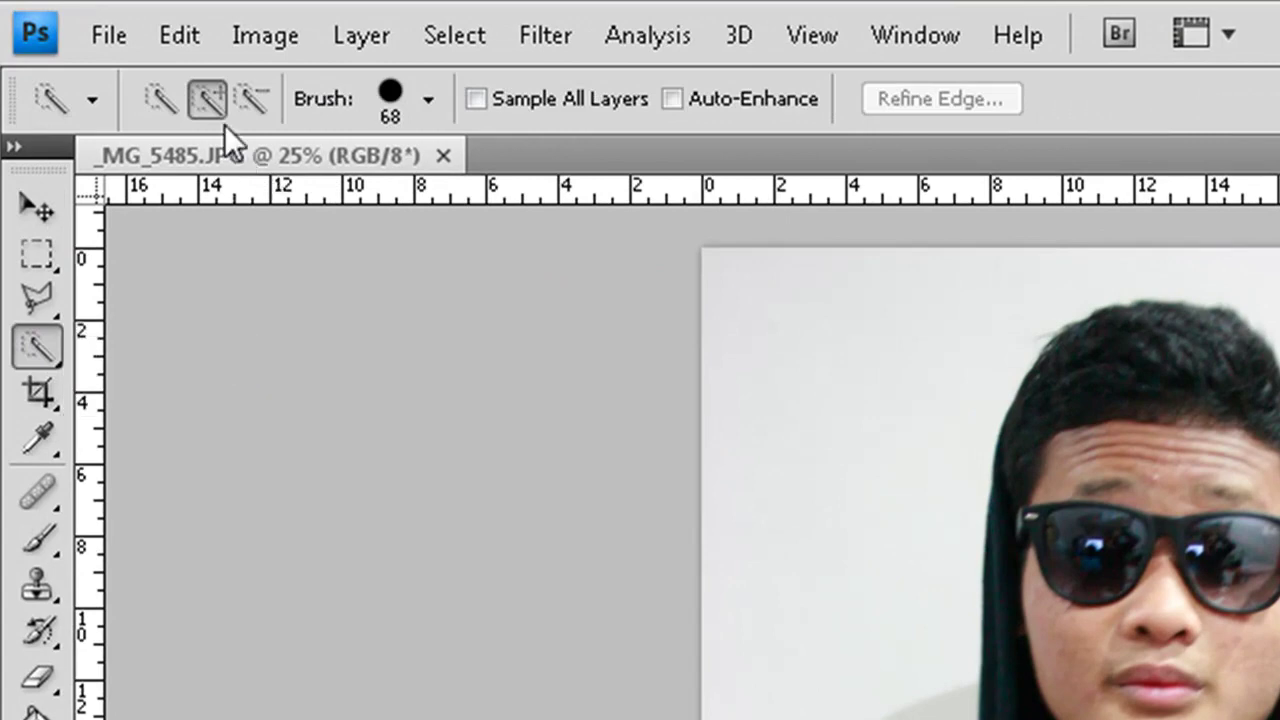
left_click(428, 100)
left_click(352, 204)
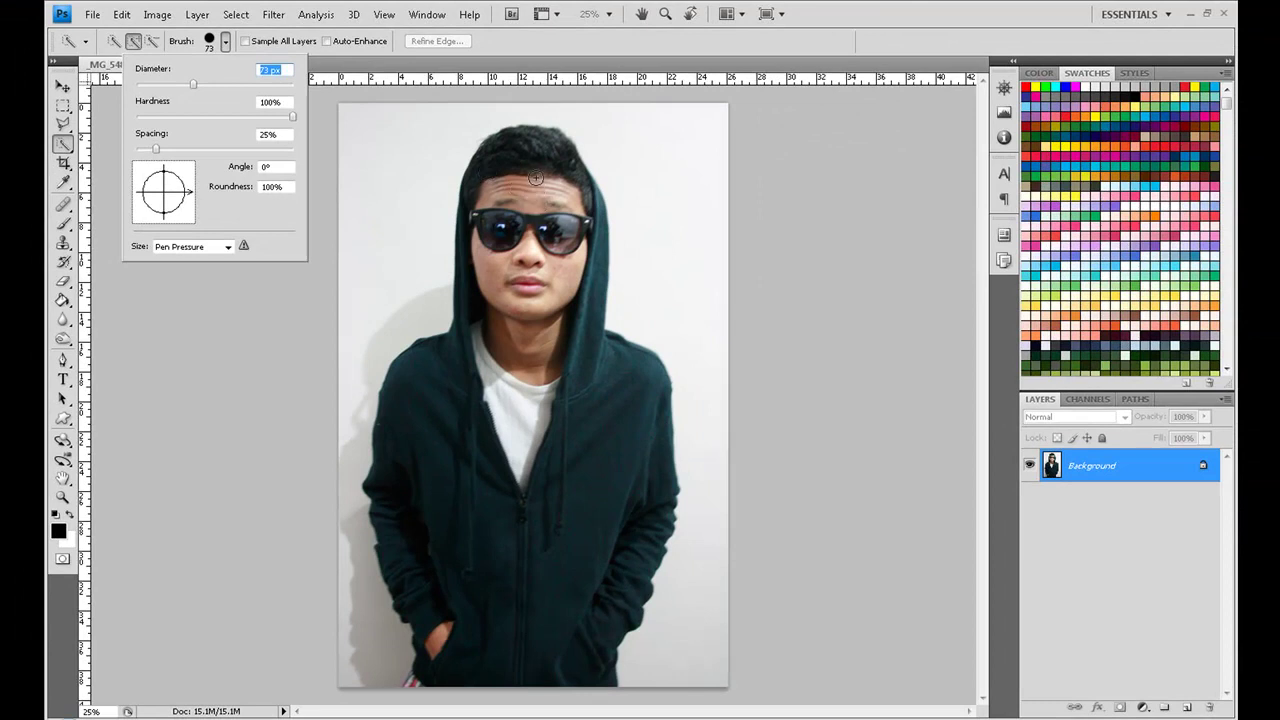
left_click(536, 177)
left_click_drag(535, 250, 547, 316)
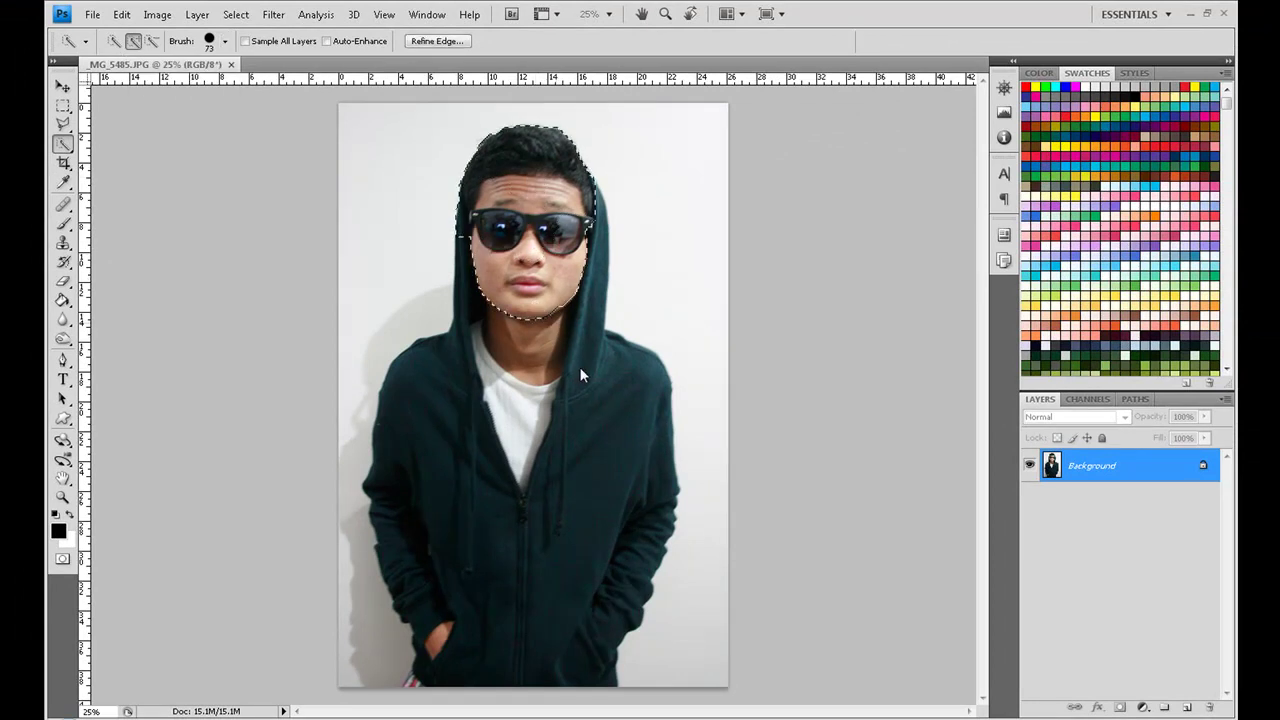
mouse_move(591, 433)
left_mouse_down()
mouse_move(576, 595)
mouse_move(523, 600)
left_mouse_up()
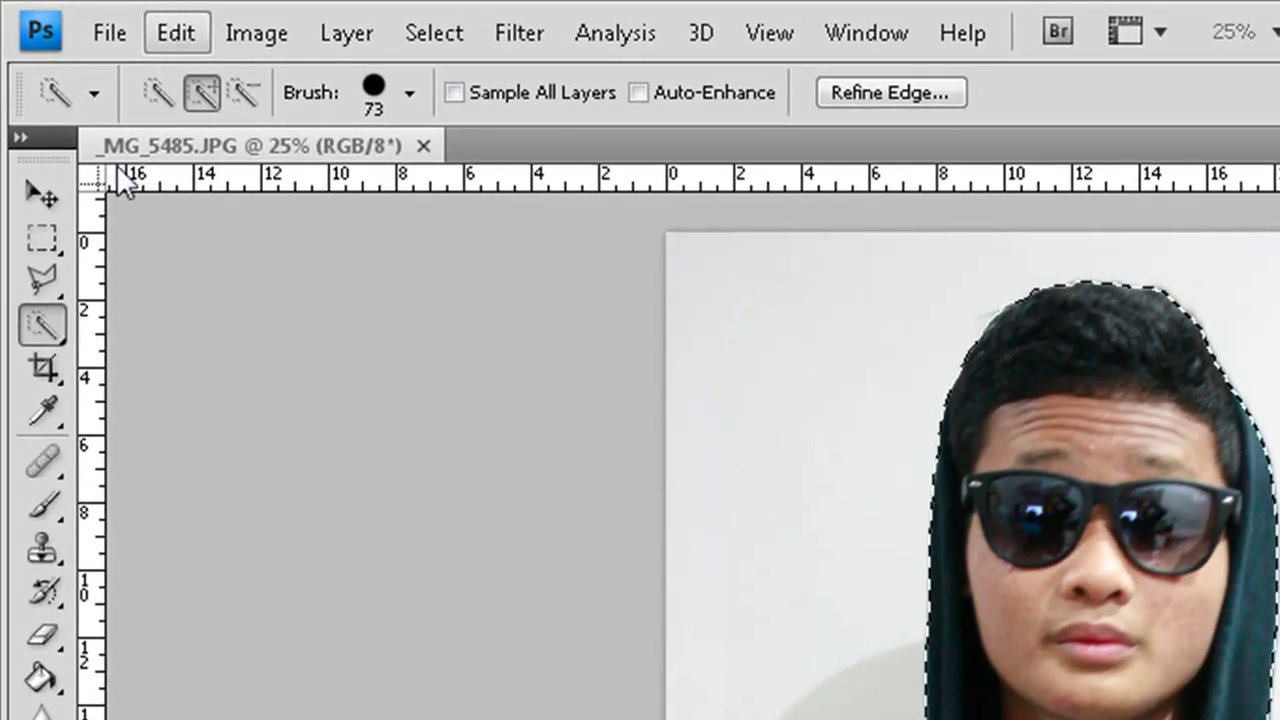
Copy the selected man and then deselect.
key("v")
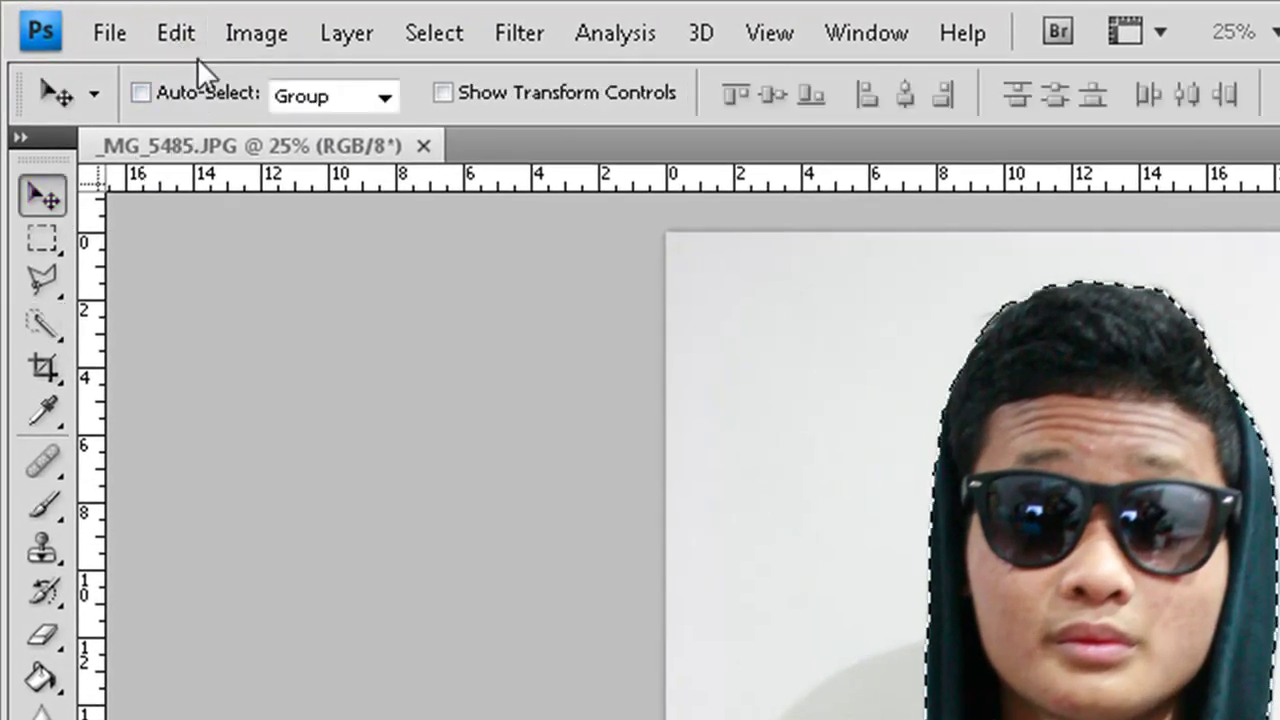
left_click(178, 34)
left_click(244, 288)
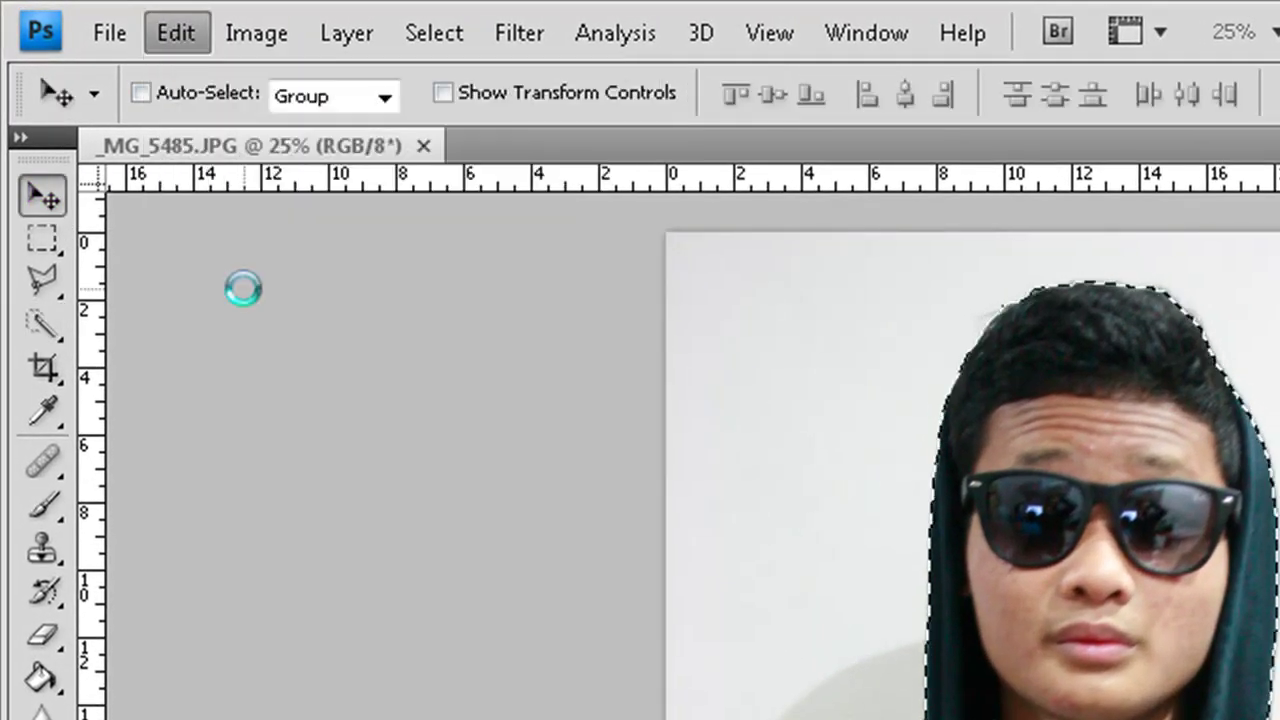
left_click(200, 45)
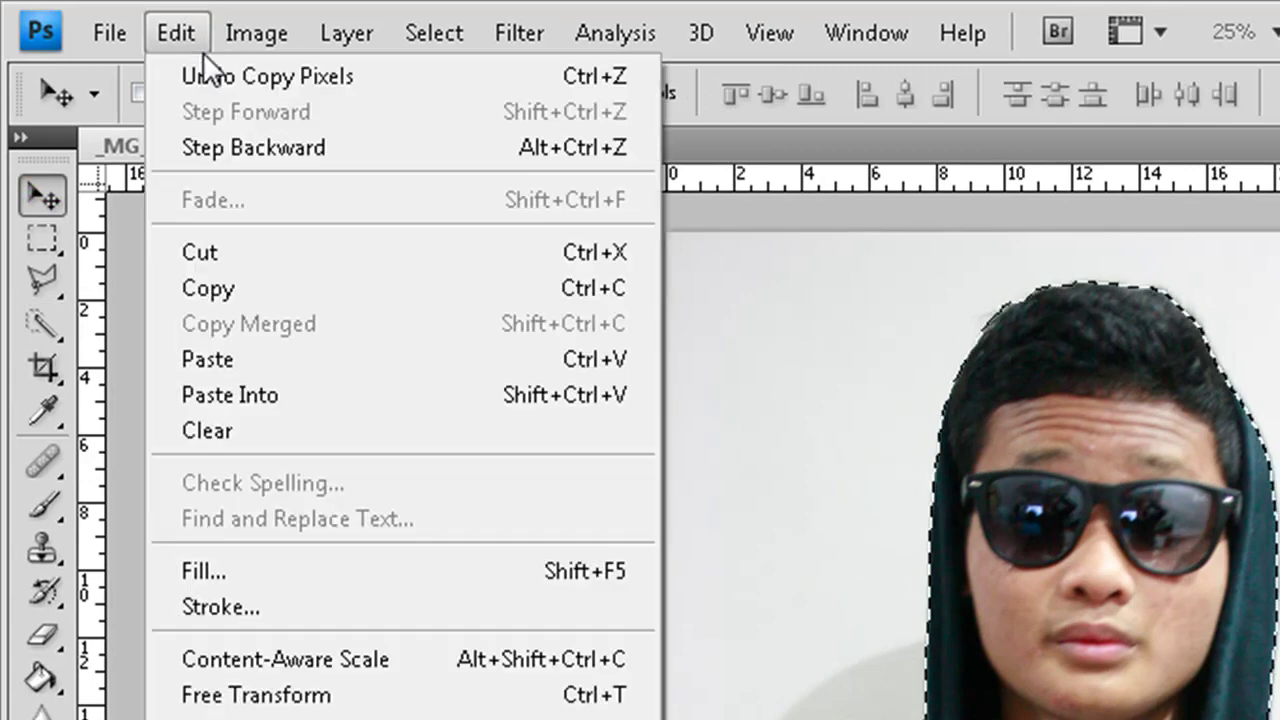
left_click(259, 292)
left_click(447, 33)
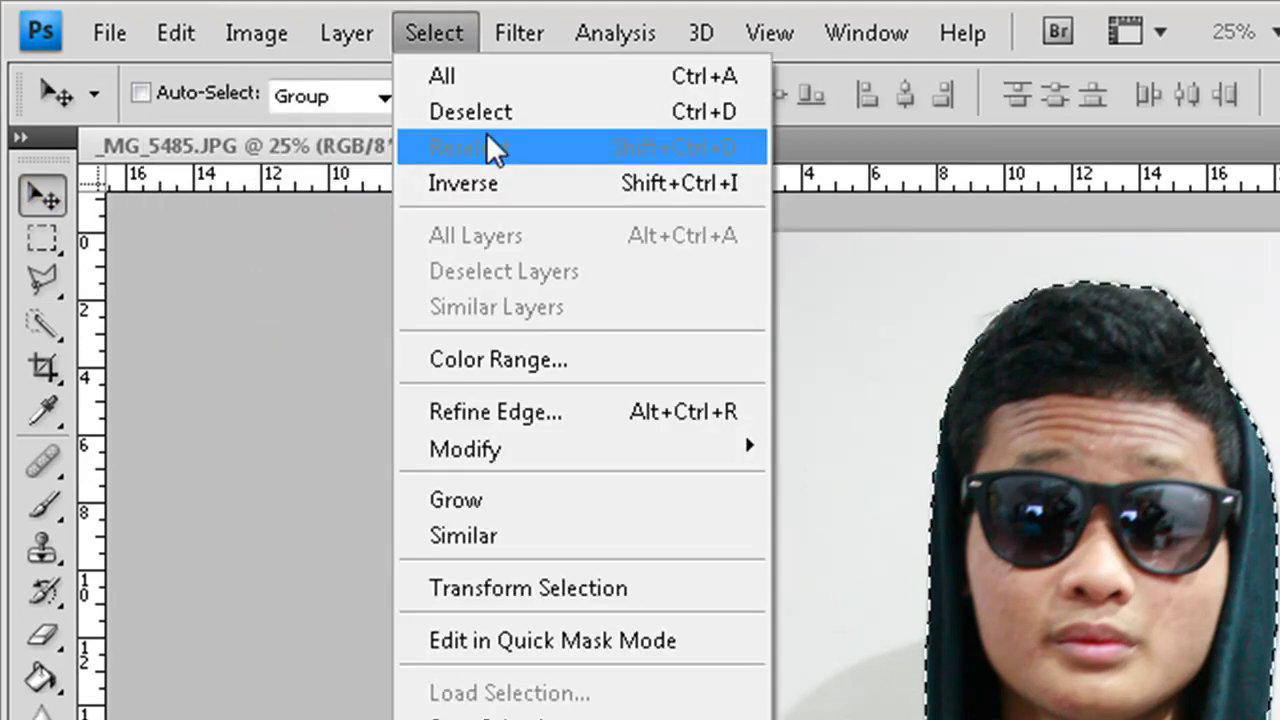
left_click(481, 110)
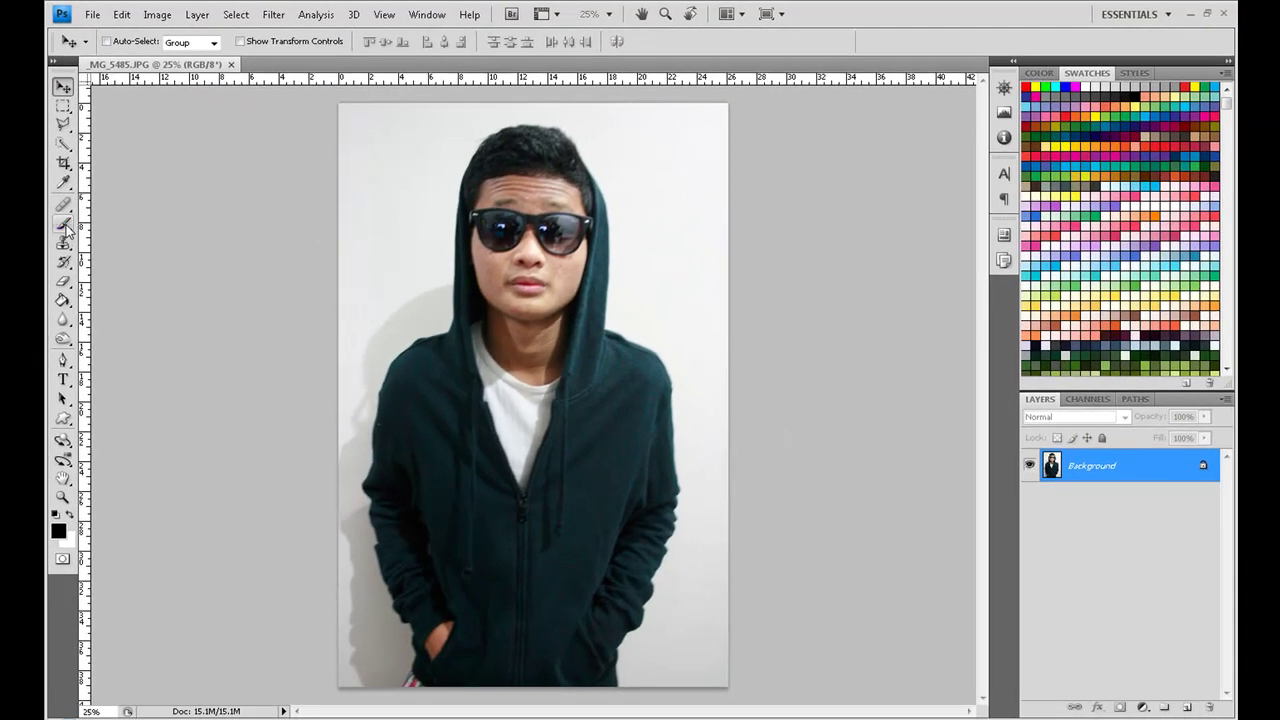
Paint over the entire photo in white with a 764 px brush.
left_click(64, 224)
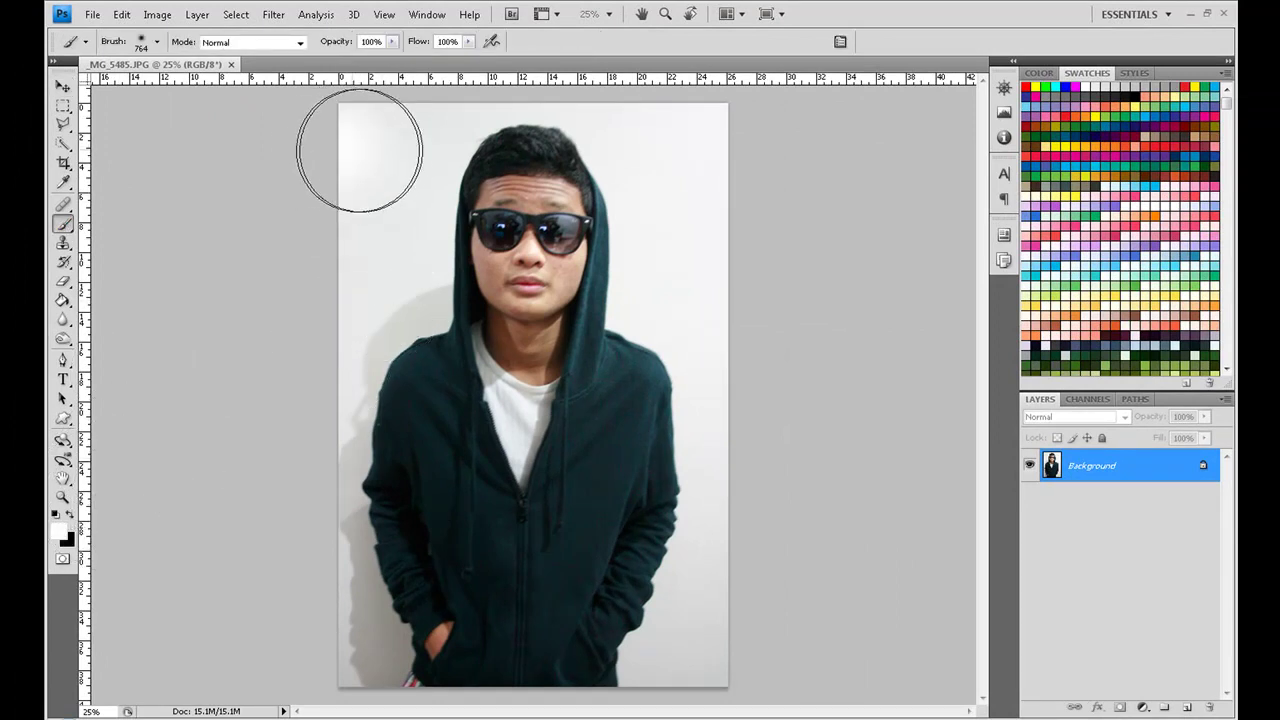
right_click(405, 155)
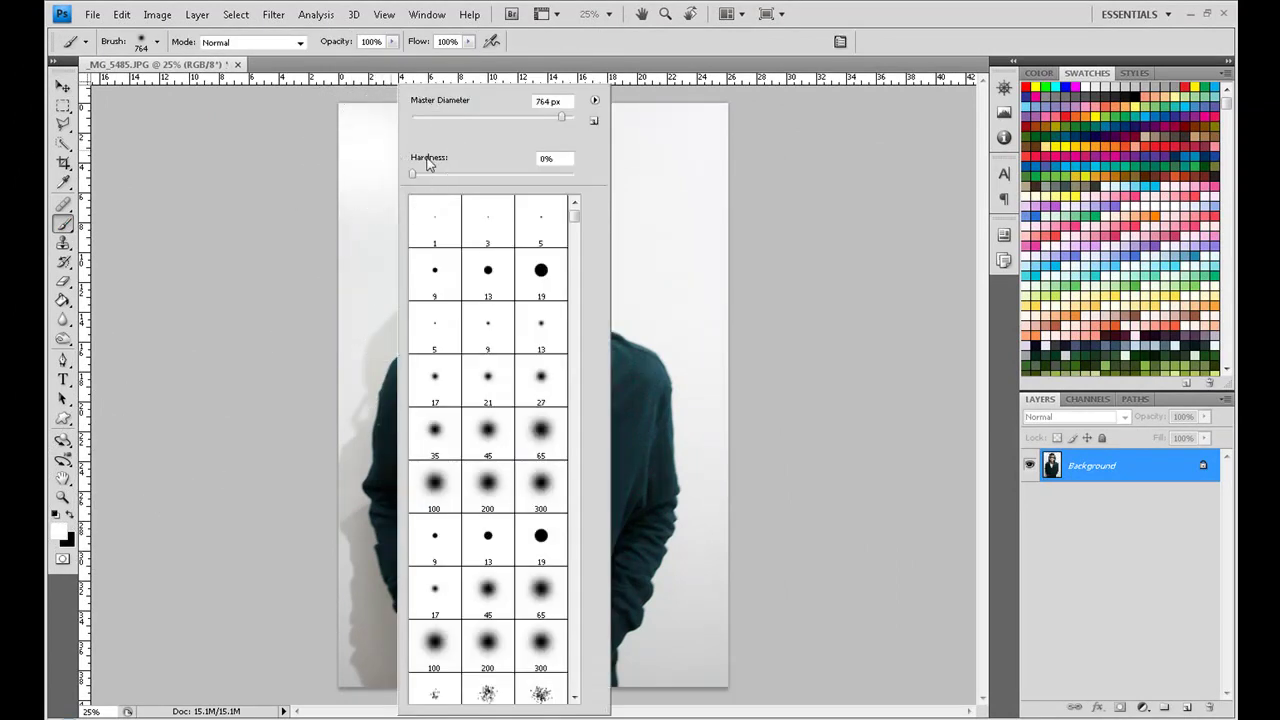
left_click(362, 165)
mouse_move(510, 155)
left_mouse_down()
mouse_move(714, 157)
mouse_move(714, 210)
left_mouse_up()
mouse_move(700, 636)
left_mouse_down()
mouse_move(357, 614)
mouse_move(343, 629)
left_mouse_up()
mouse_move(364, 280)
left_mouse_down()
mouse_move(457, 214)
mouse_move(420, 429)
mouse_move(457, 543)
mouse_move(614, 287)
mouse_move(657, 328)
mouse_move(640, 536)
mouse_move(575, 536)
mouse_move(639, 362)
mouse_move(637, 263)
left_mouse_up()
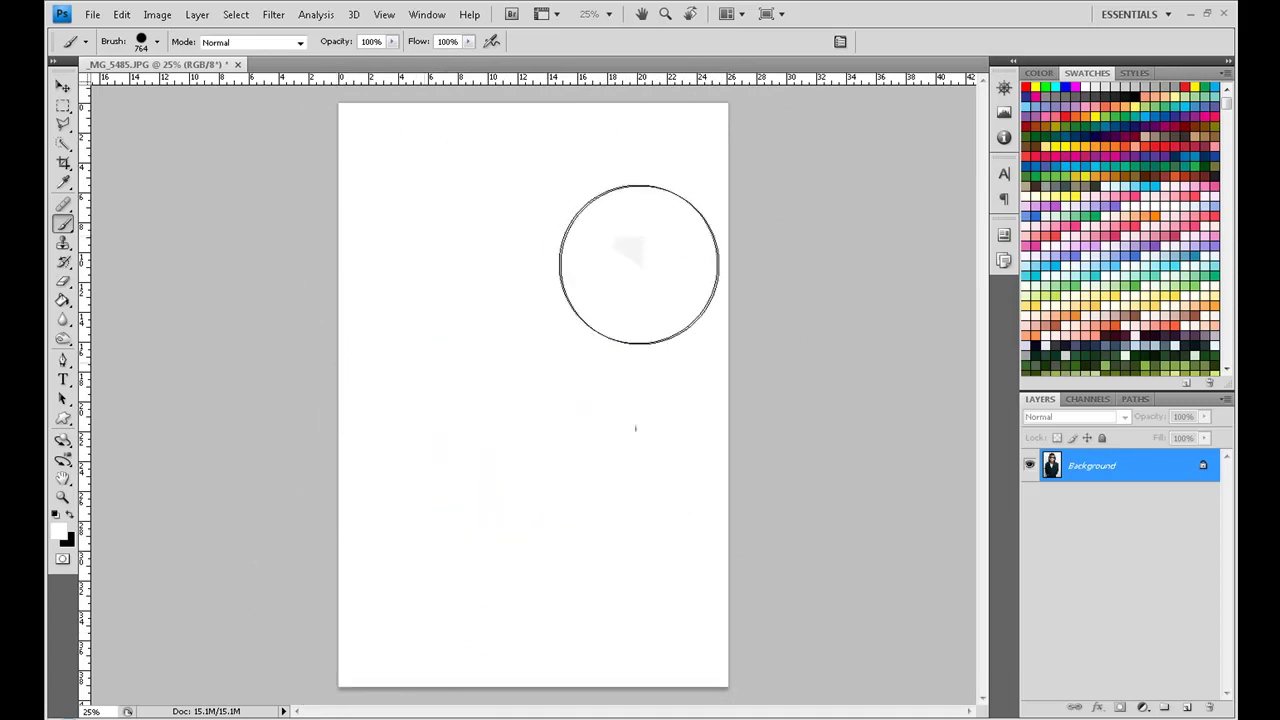
left_click_drag(640, 389, 637, 277)
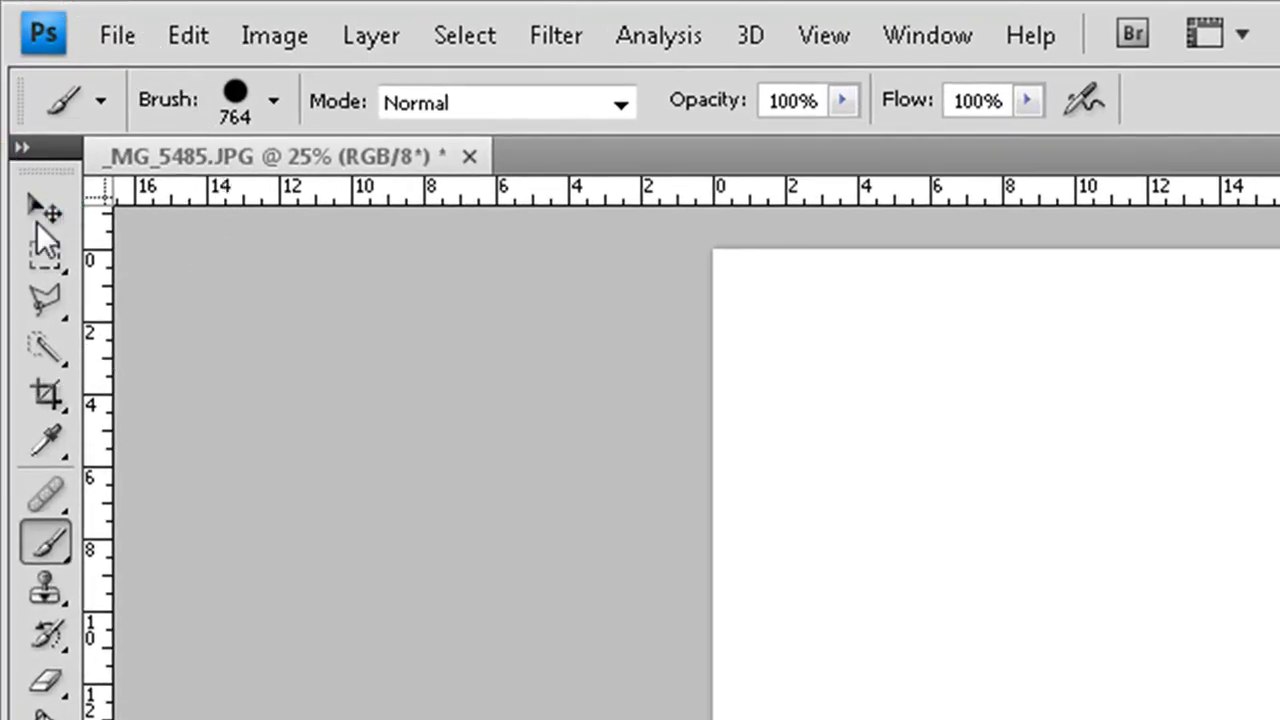
Paste the man as Layer 1, nudge it slightly down, and select the Background layer.
left_click(44, 208)
left_click(187, 38)
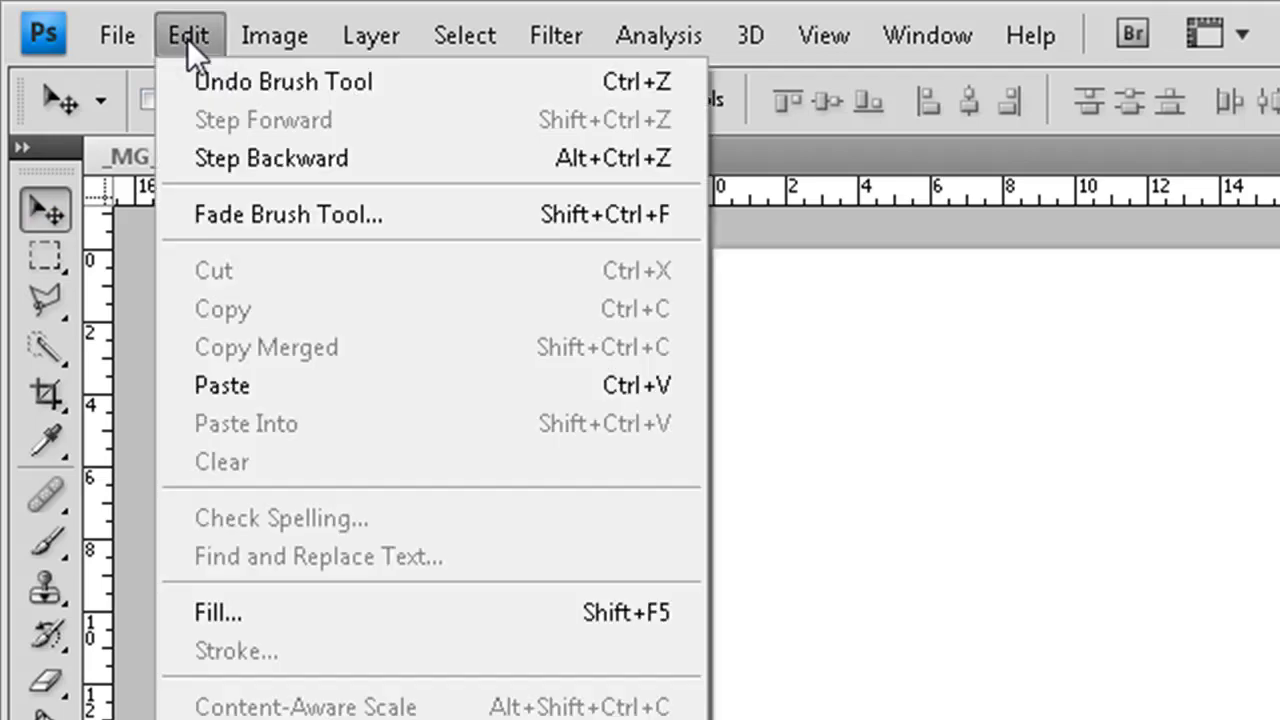
left_click(288, 388)
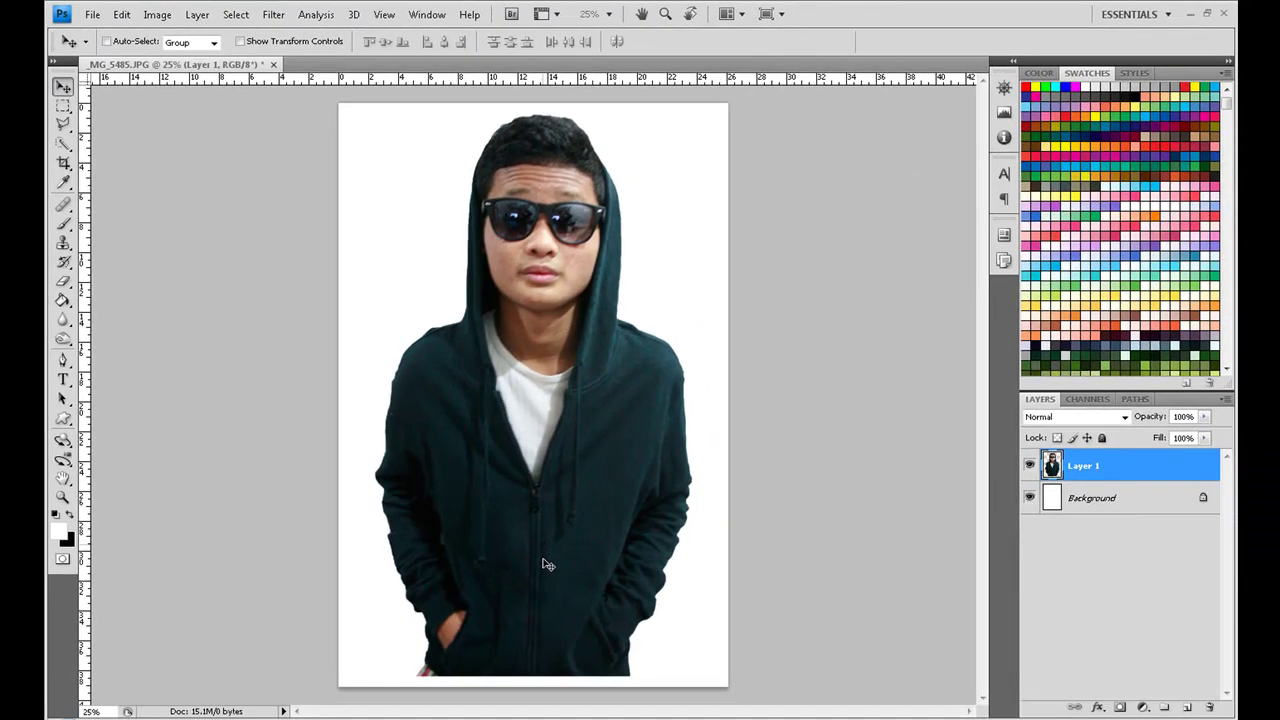
left_click_drag(541, 545, 541, 555)
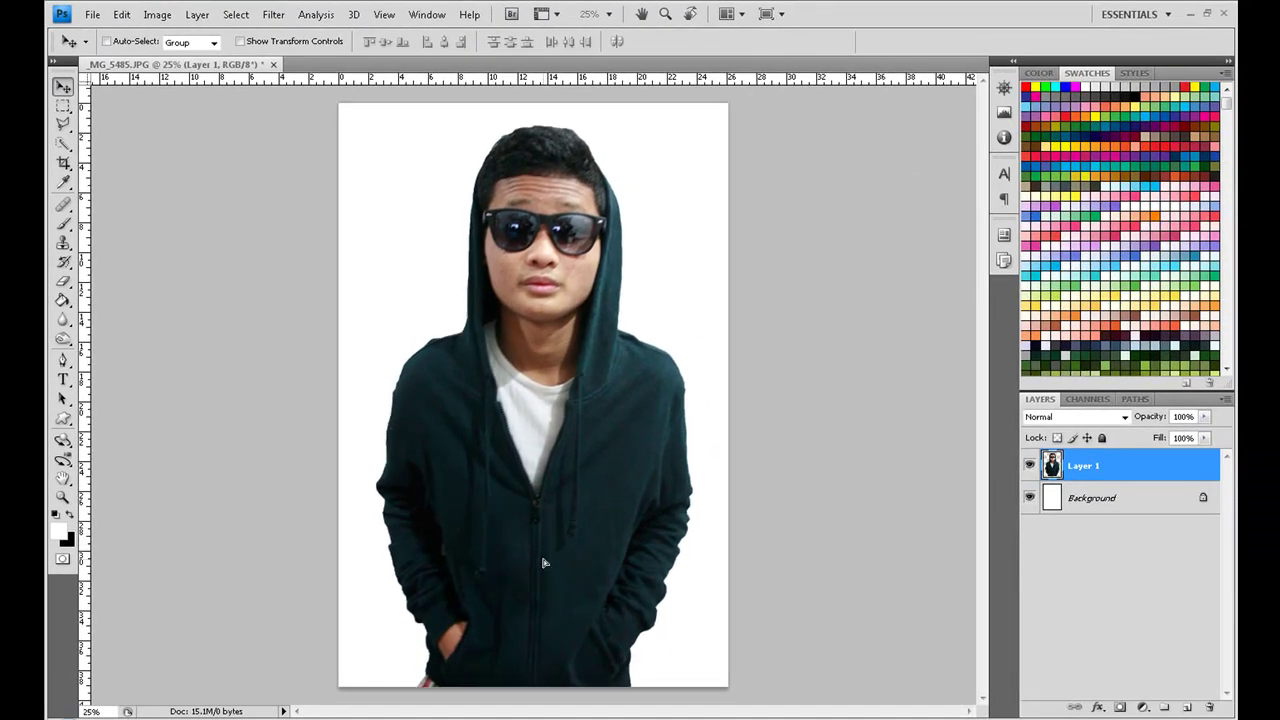
left_click(1062, 503)
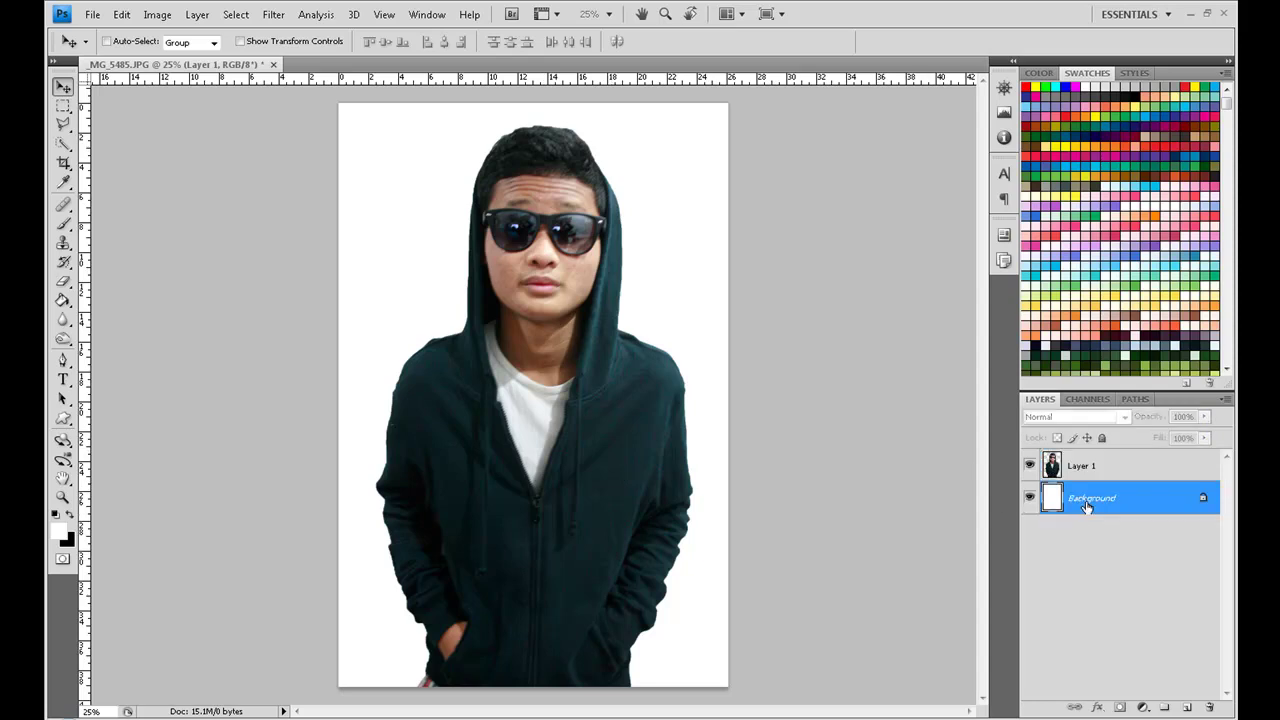
Fill the Background with black using the Paint Bucket, then select Layer 1.
left_click(64, 300)
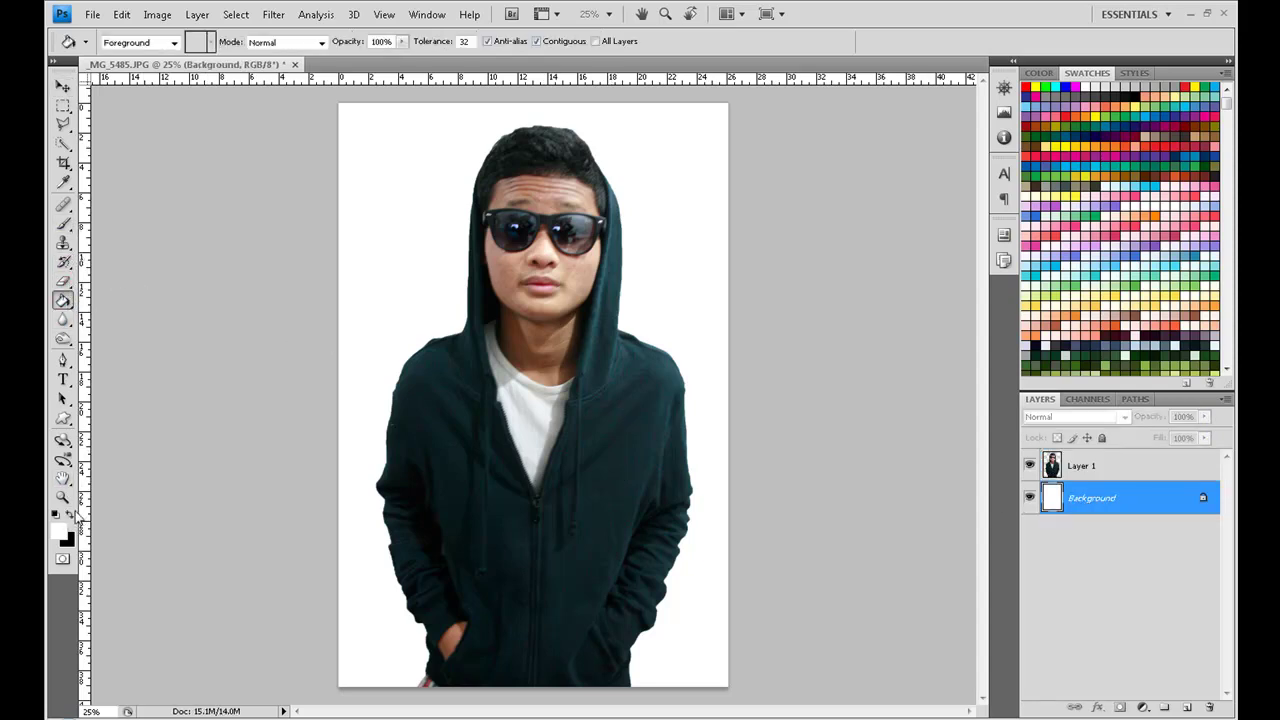
left_click(364, 290)
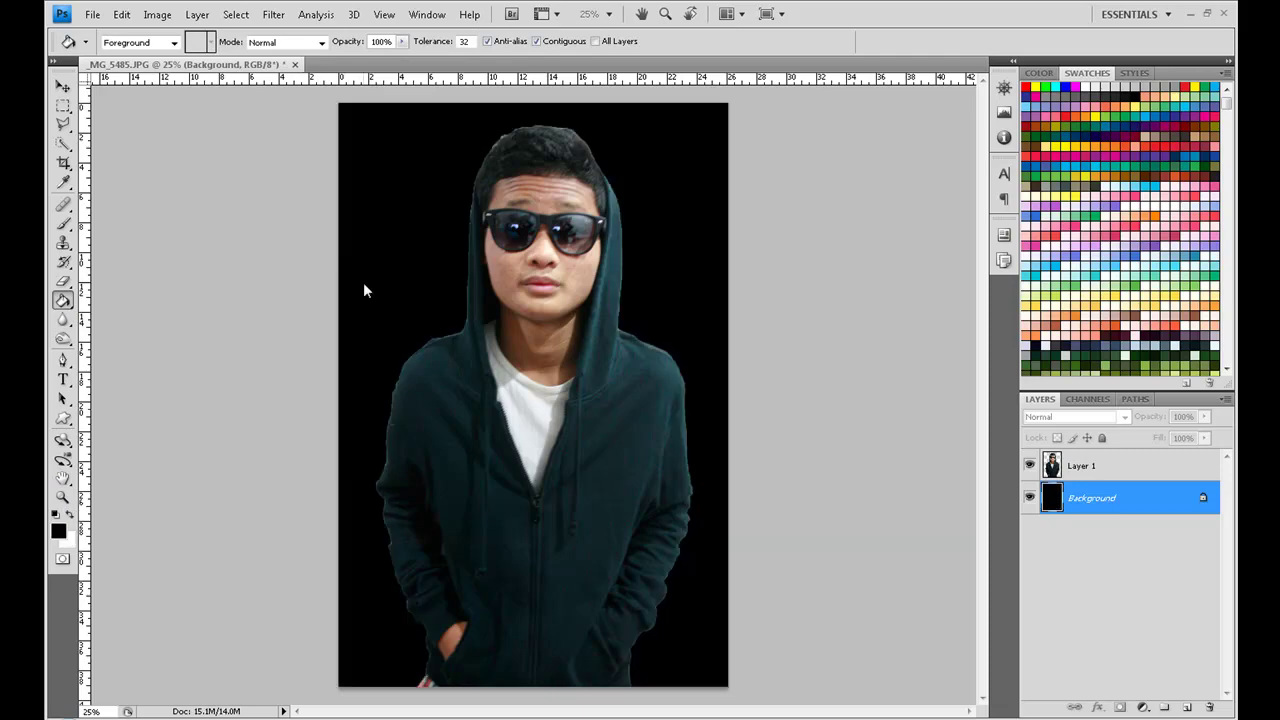
left_click(63, 88)
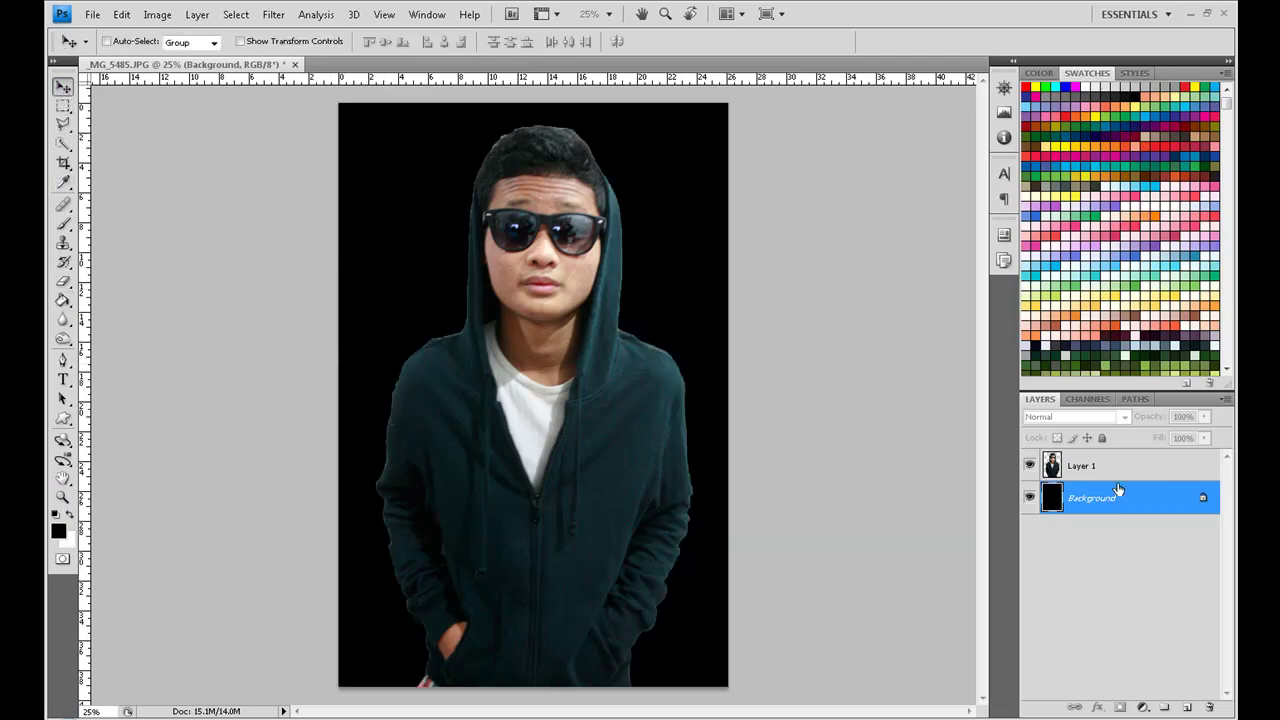
left_click(1123, 470)
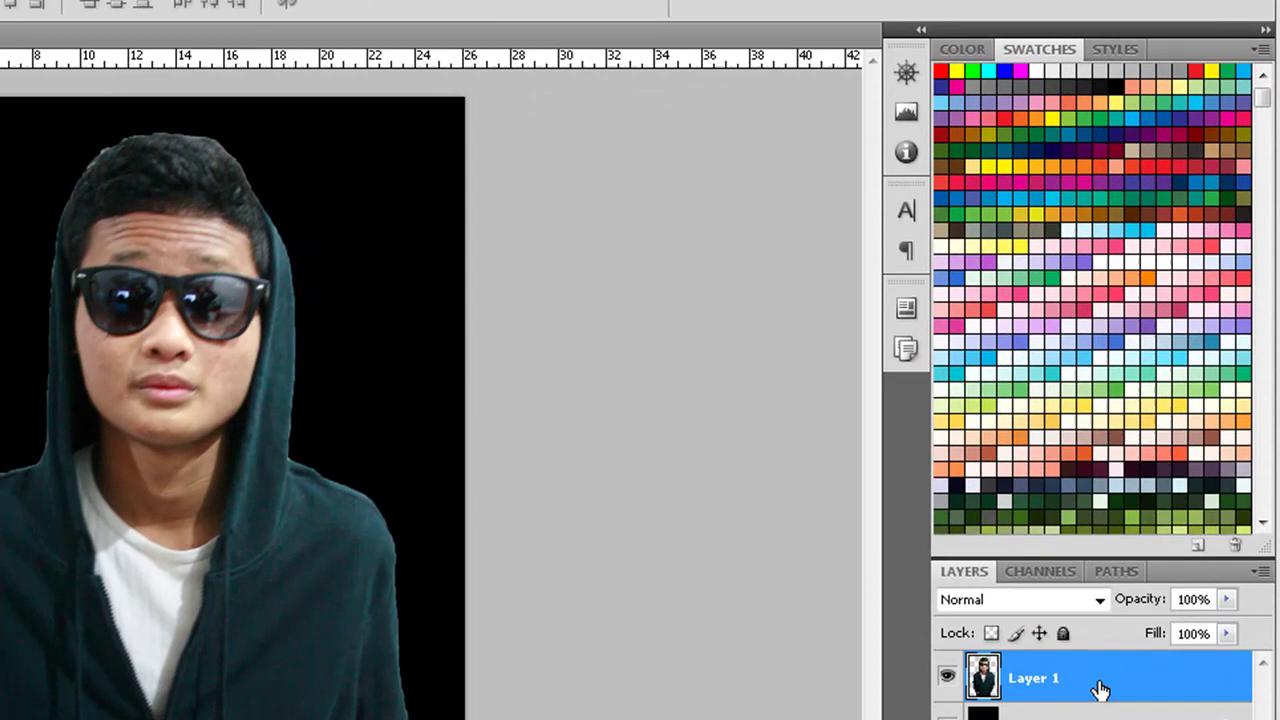
Add an Inner Shadow to Layer 1 with a 90° angle and 0 distance.
right_click(1100, 690)
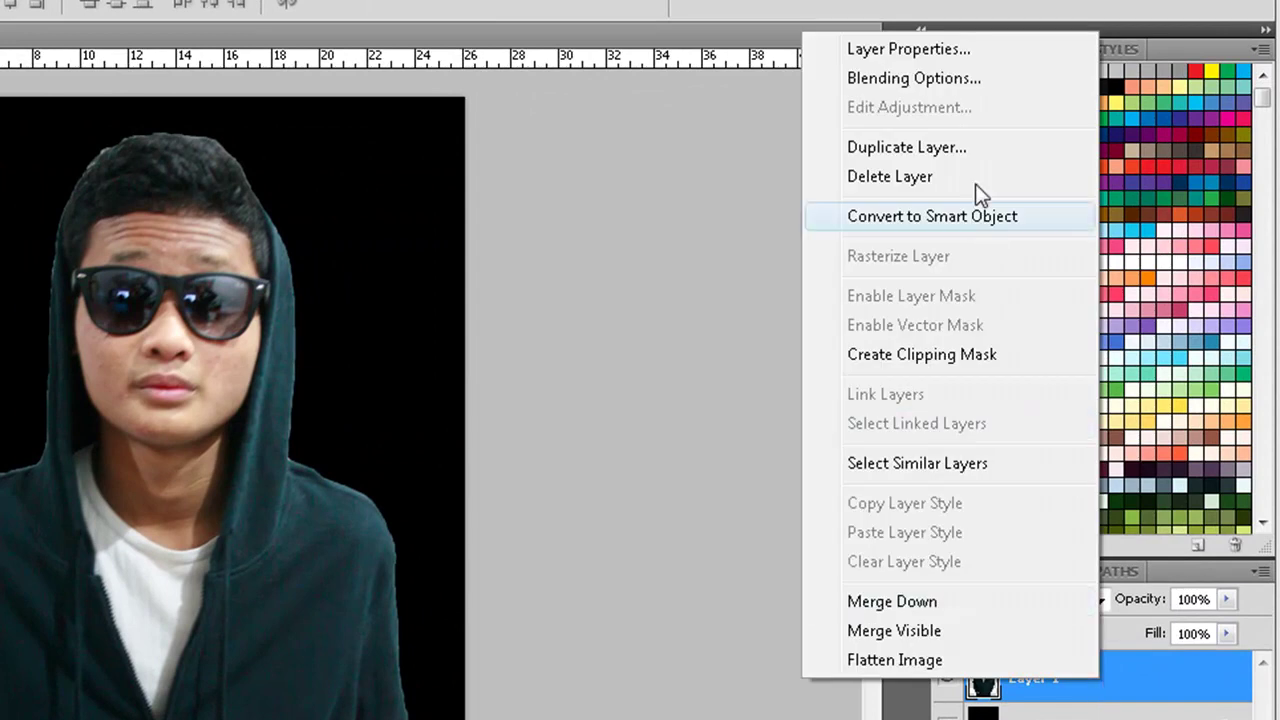
left_click(933, 80)
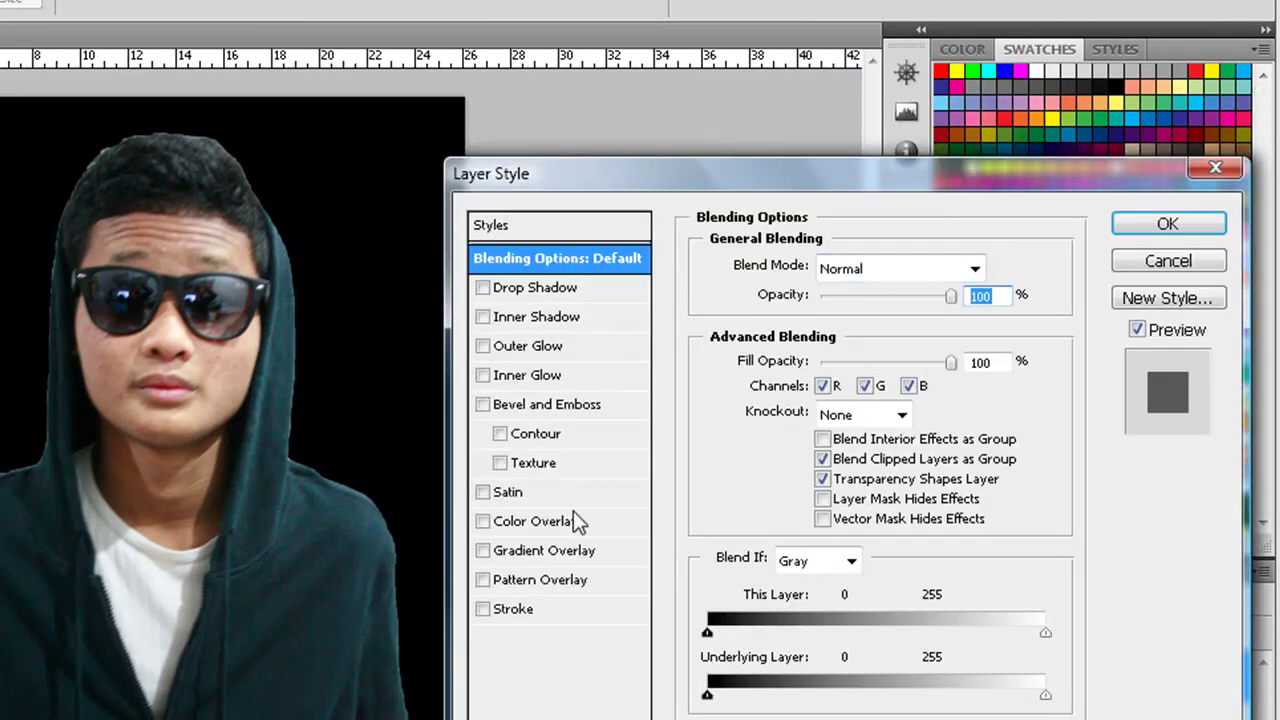
left_click(484, 317)
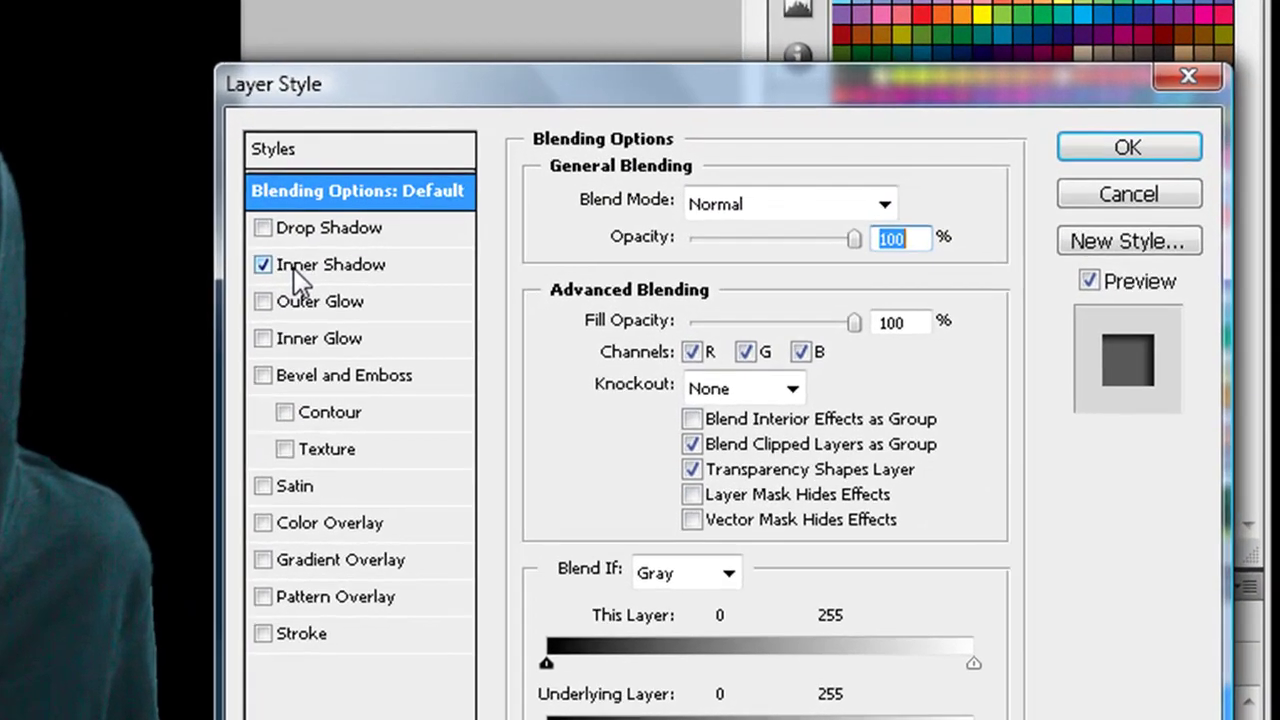
double_click(686, 255)
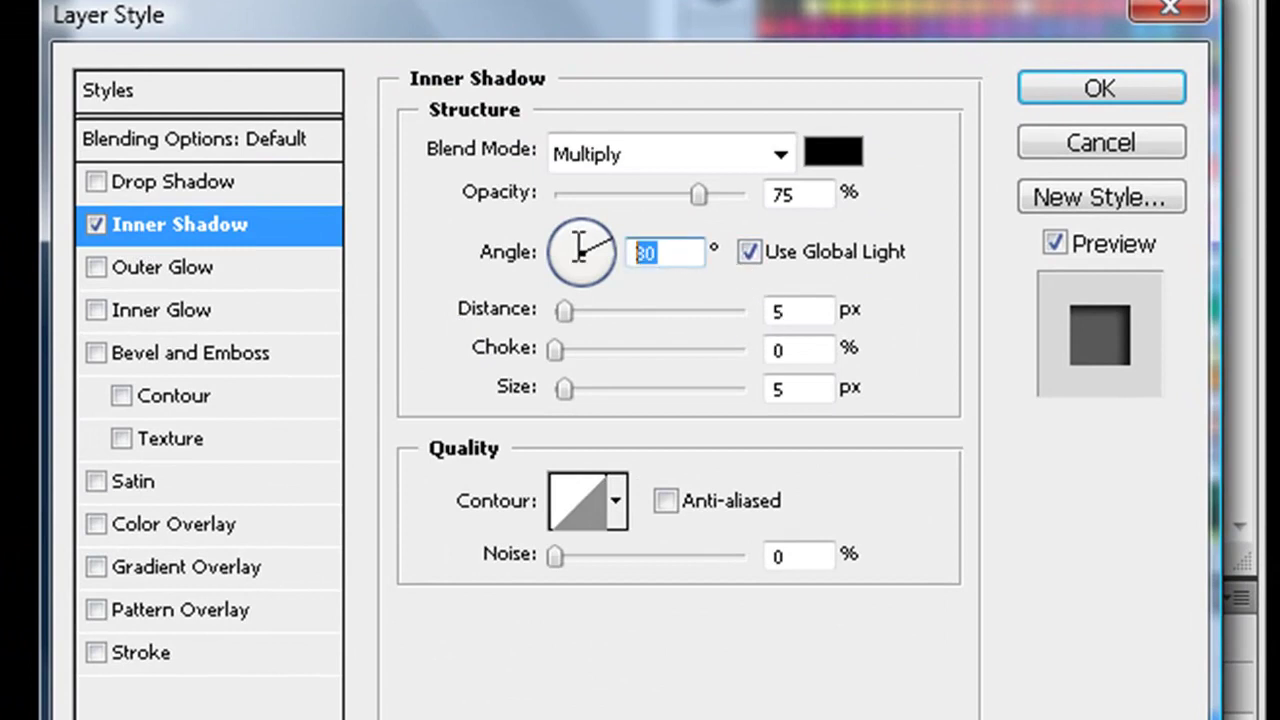
type("90")
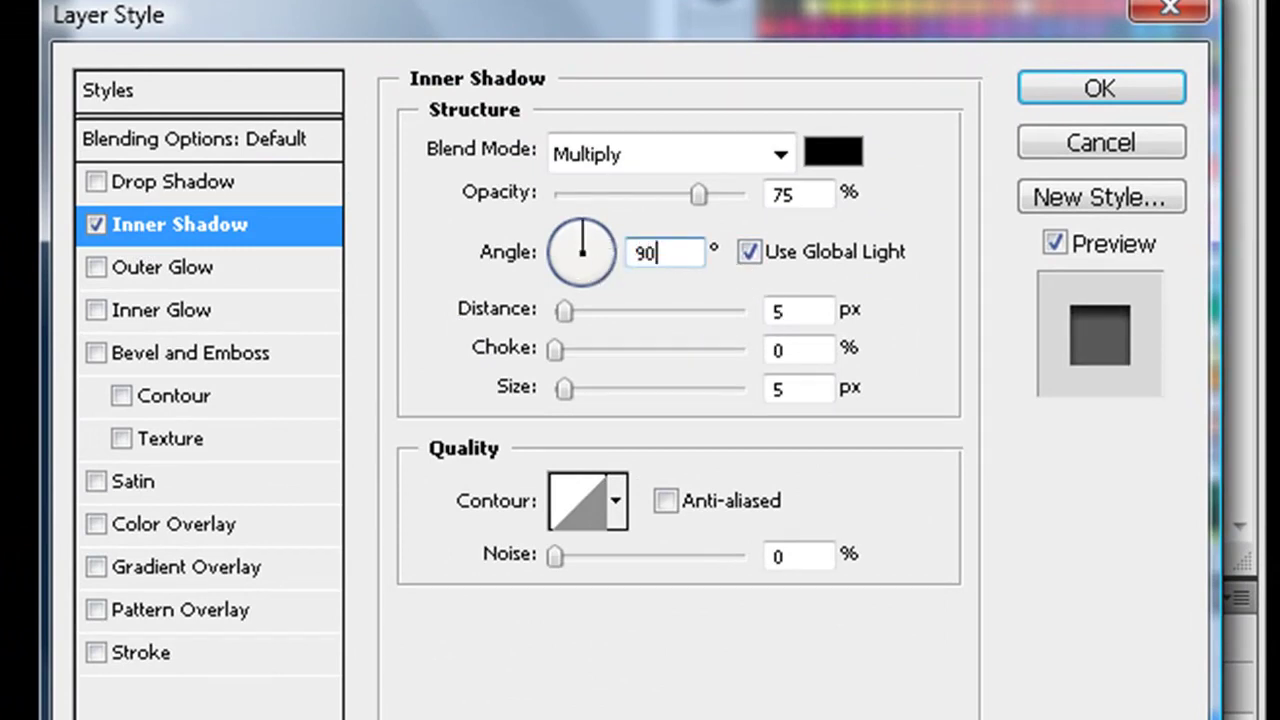
double_click(775, 312)
type("0")
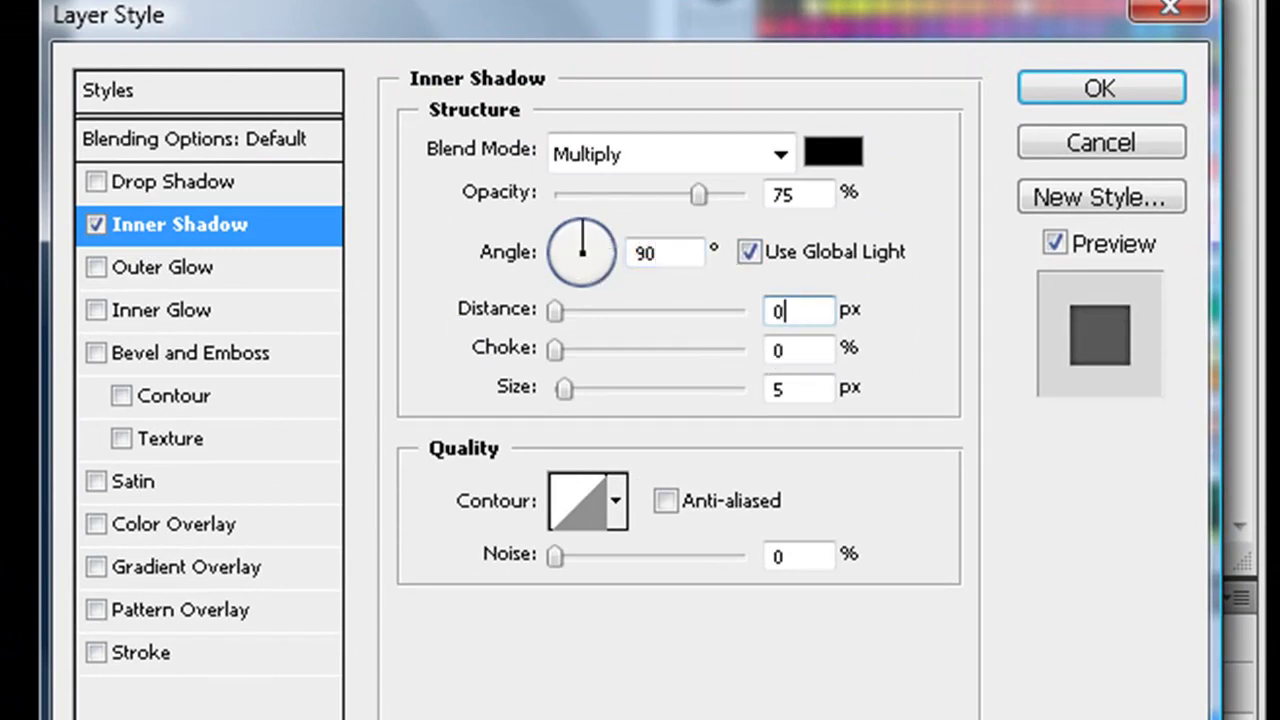
Set the inner shadow to size 30, opacity 100% and choke 30%, then apply it.
double_click(779, 347)
type("50")
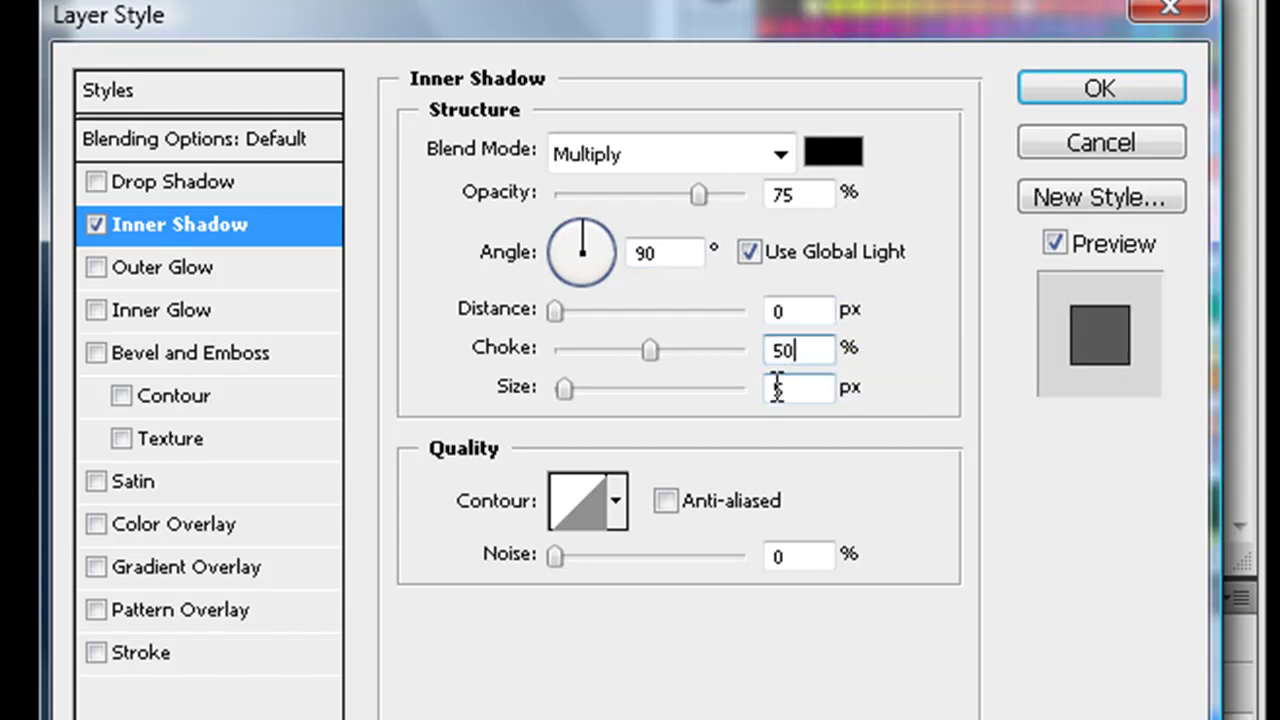
double_click(784, 386)
type("3")
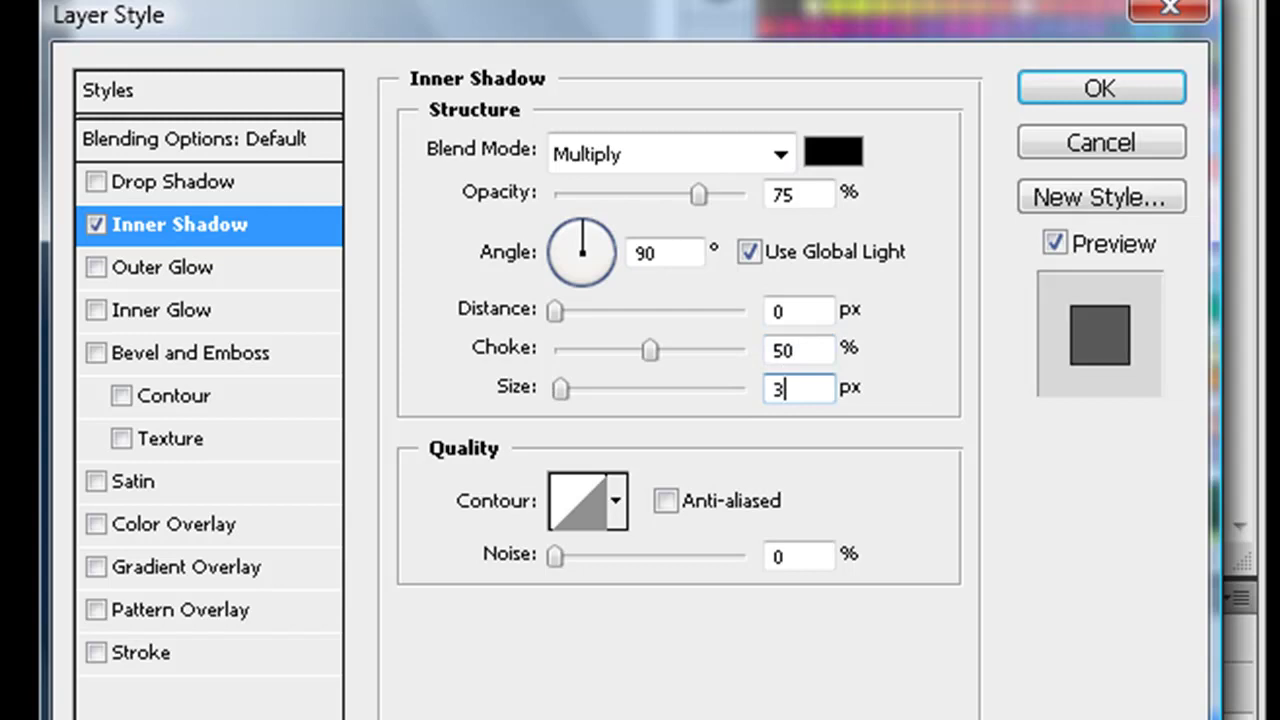
type("0")
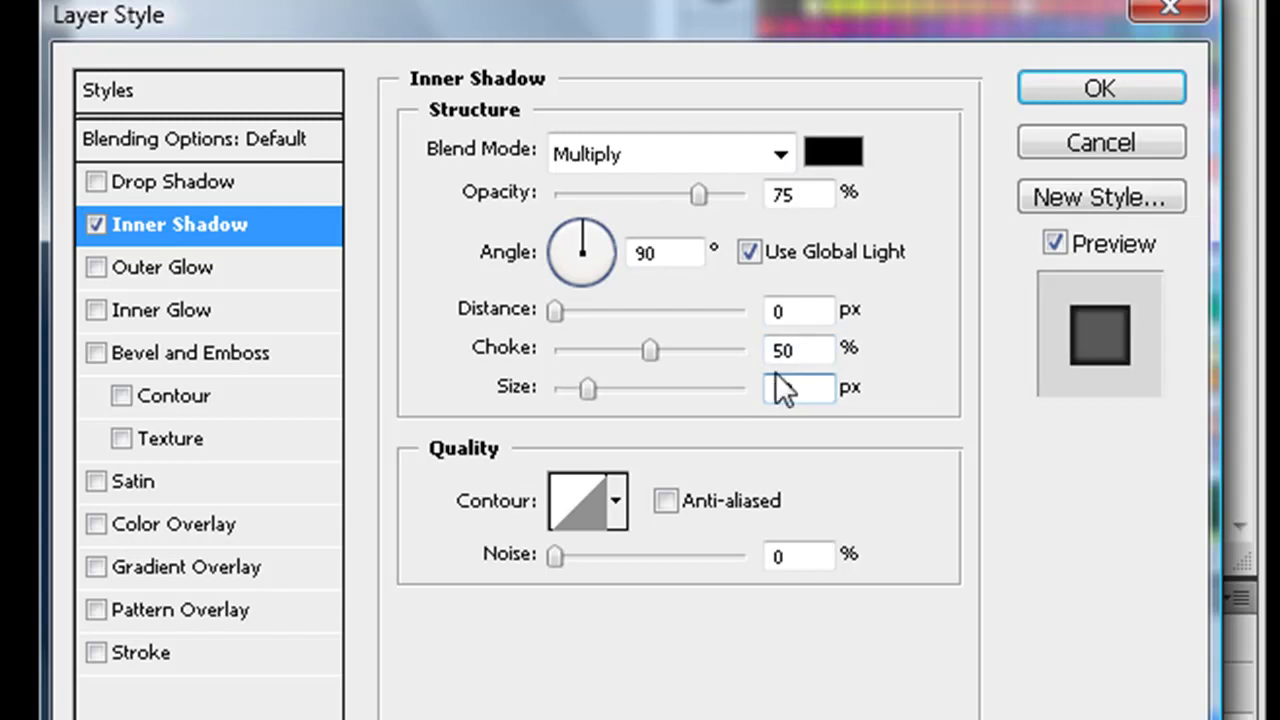
type("30")
double_click(795, 194)
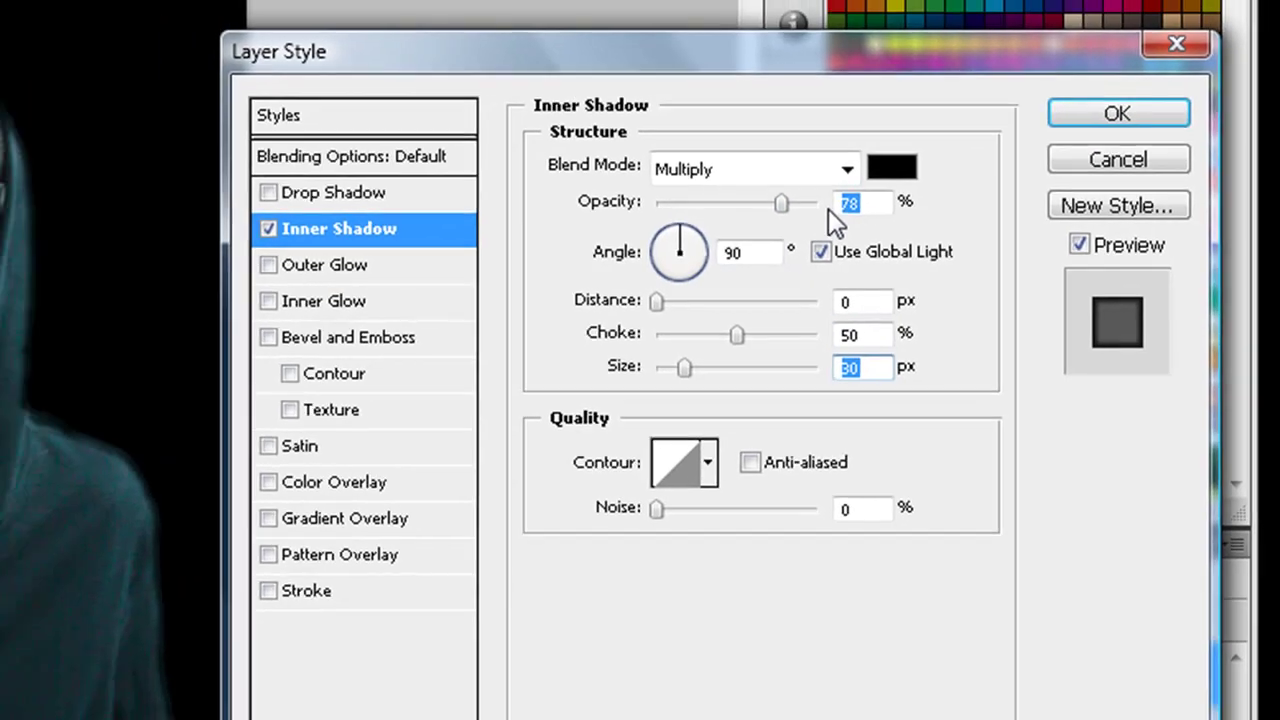
type("100")
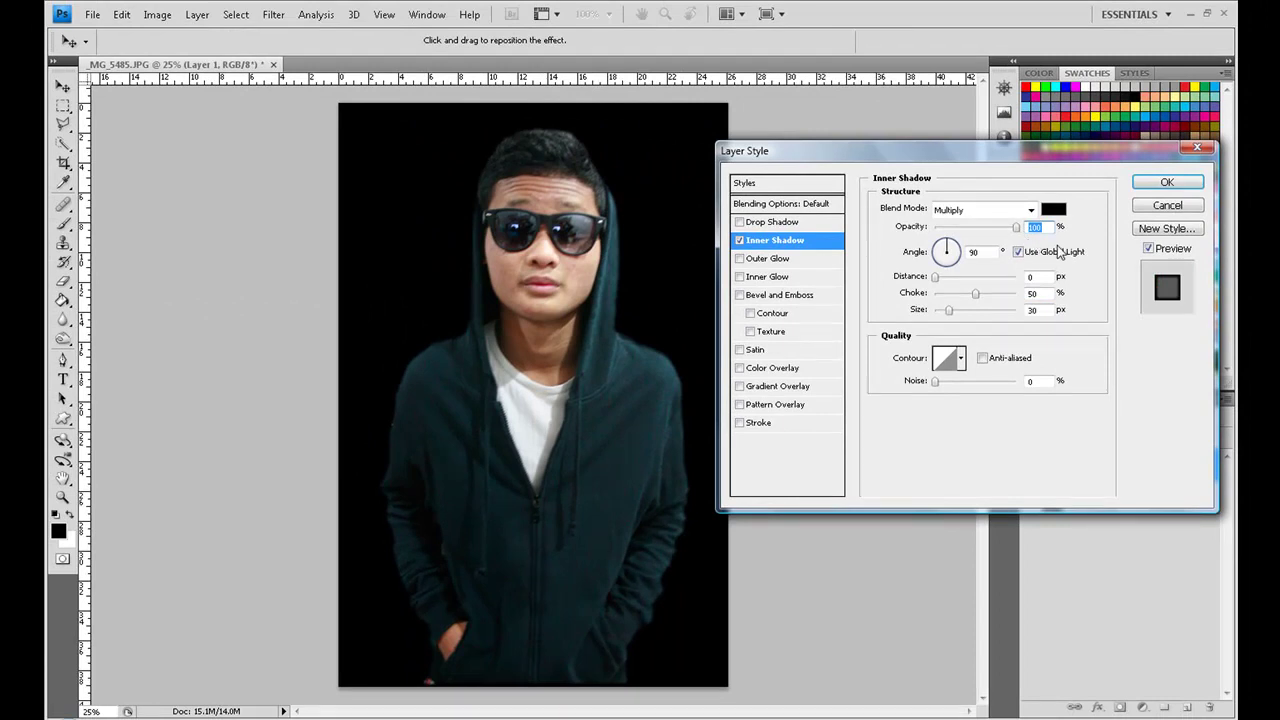
left_click_drag(980, 295, 972, 295)
type("0")
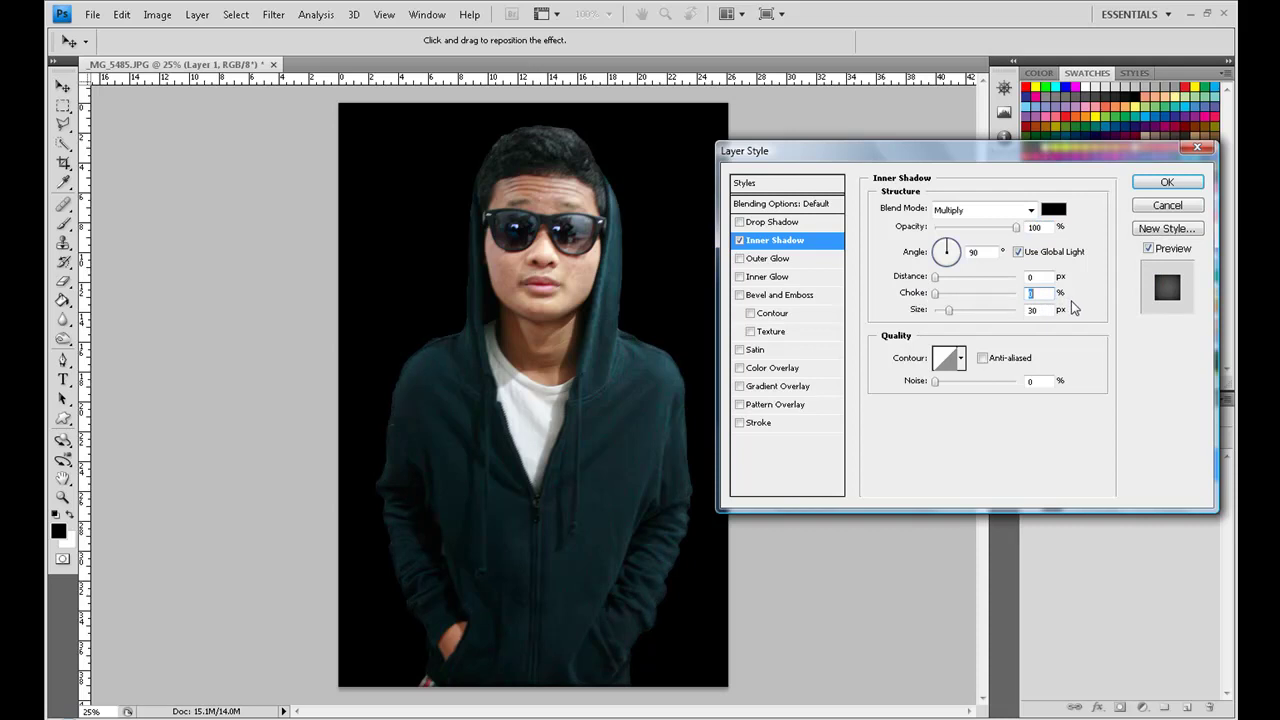
type("30")
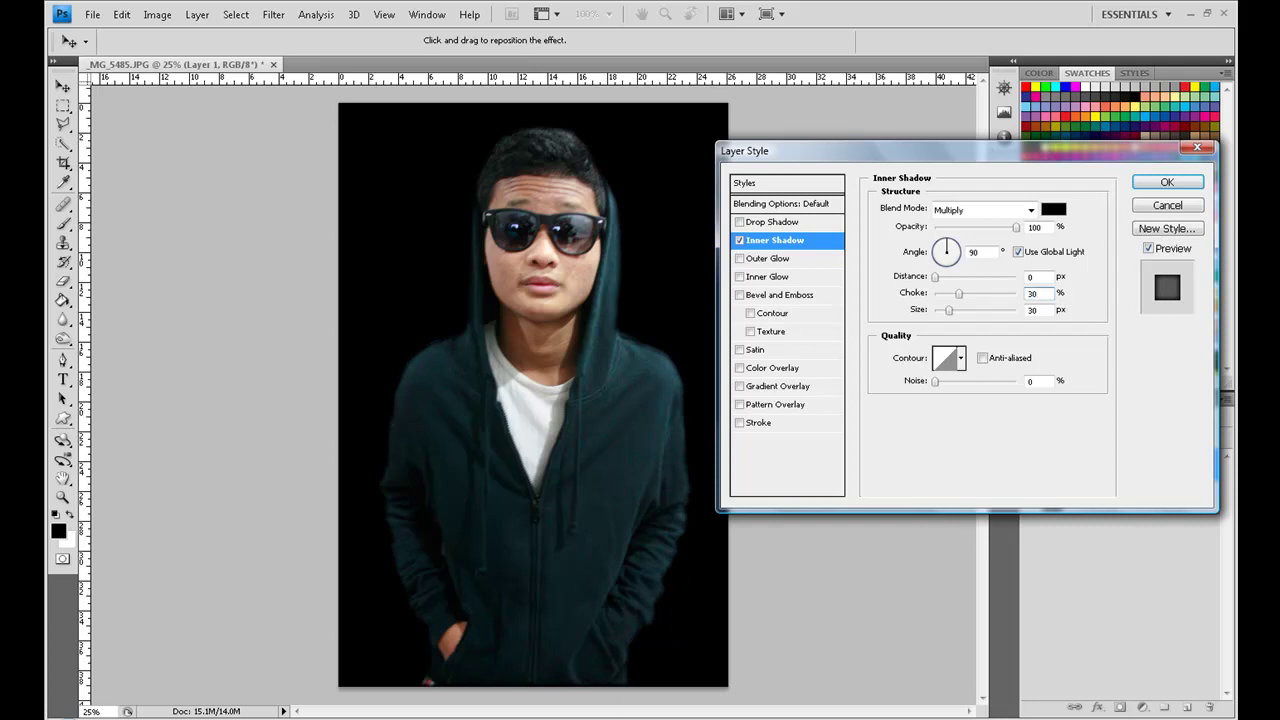
left_click(1165, 184)
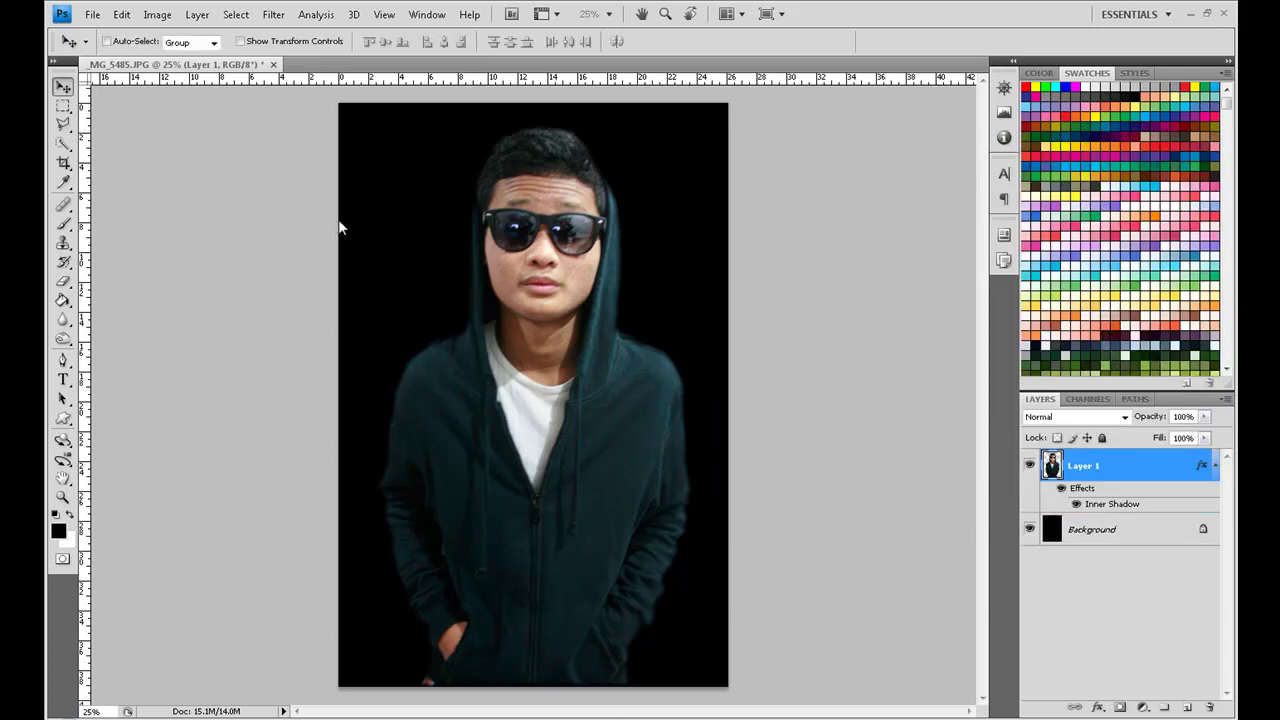
Paint soft black over the figure's bottom edge with a 391 px brush.
left_click(63, 222)
left_click(114, 220)
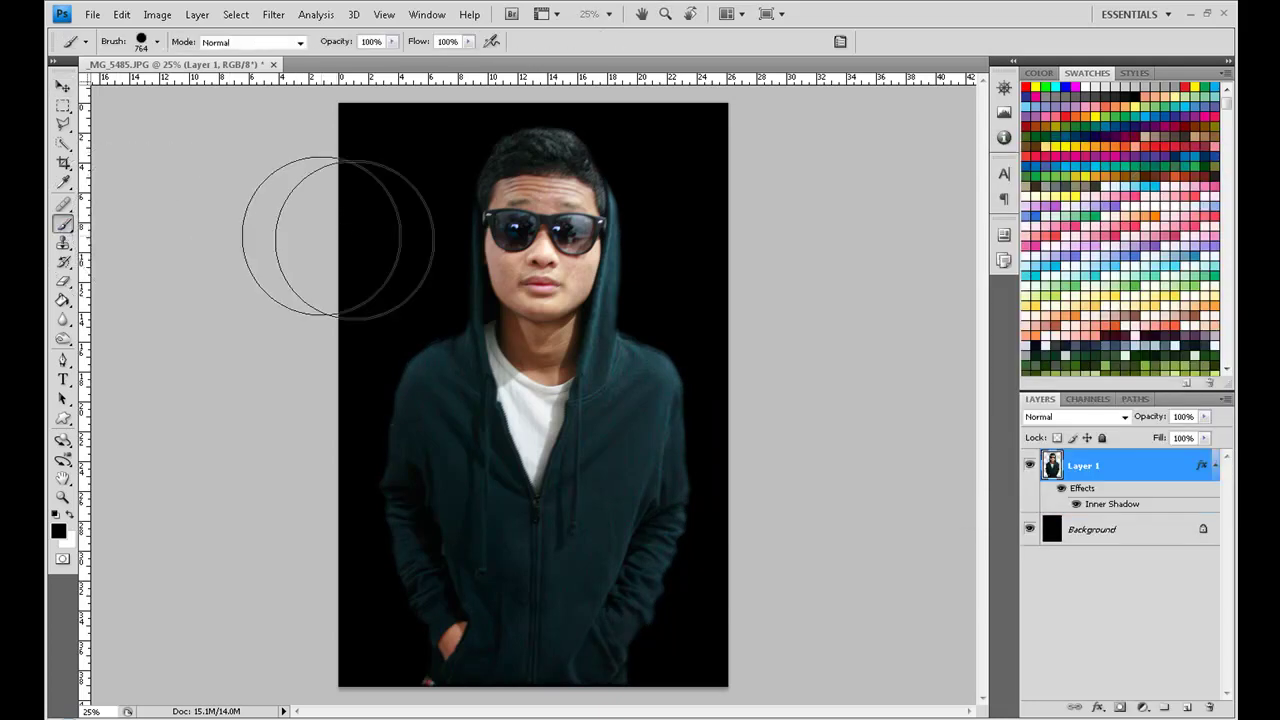
right_click(587, 281)
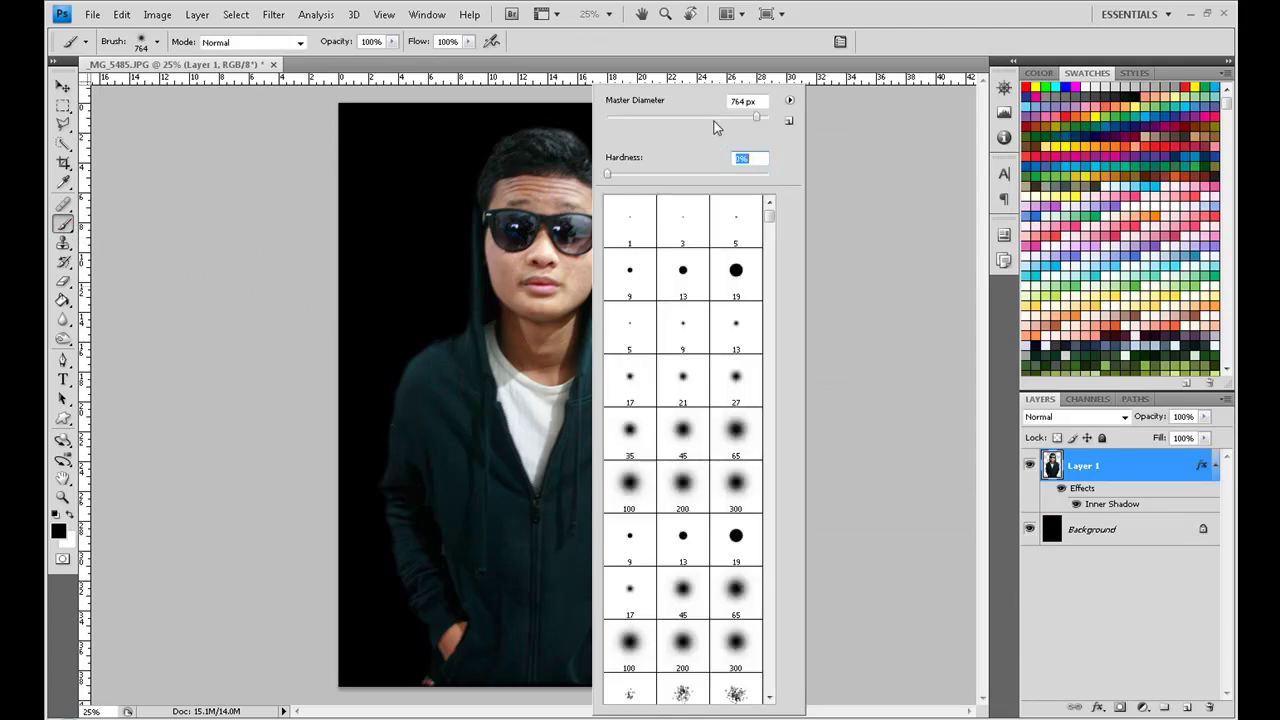
left_click_drag(745, 121, 705, 121)
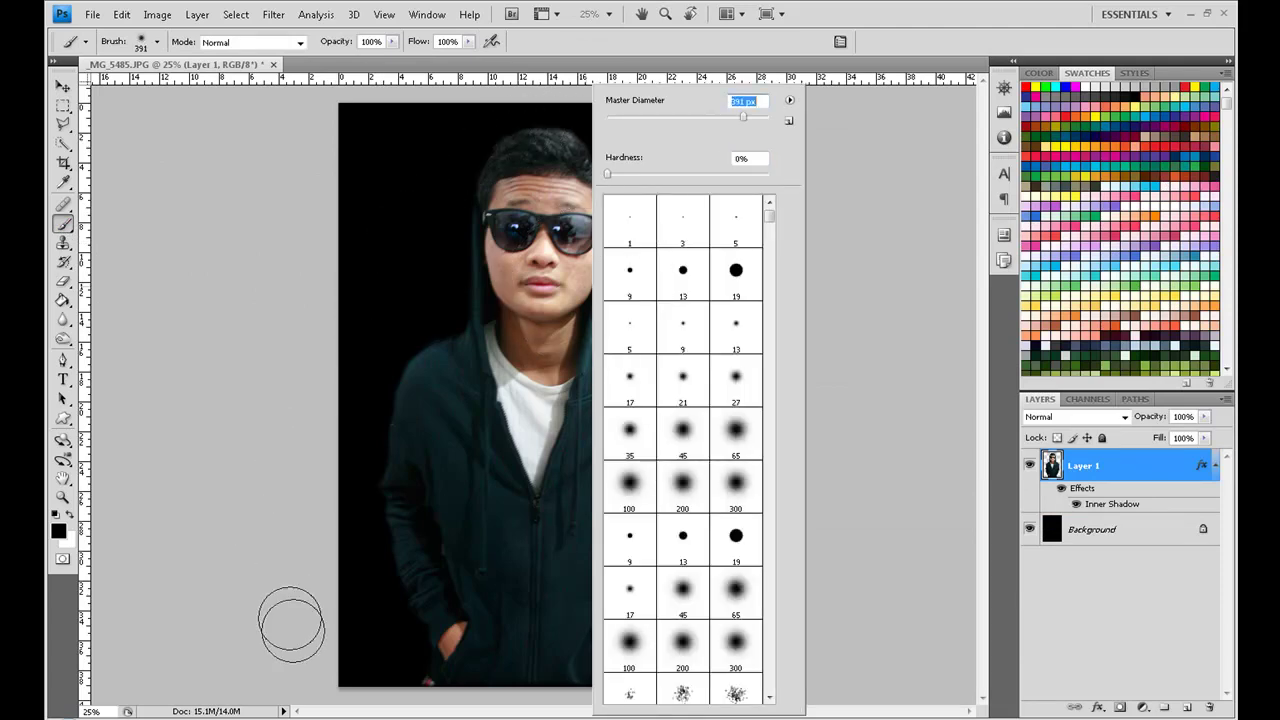
left_click(393, 700)
left_click_drag(393, 700, 409, 694)
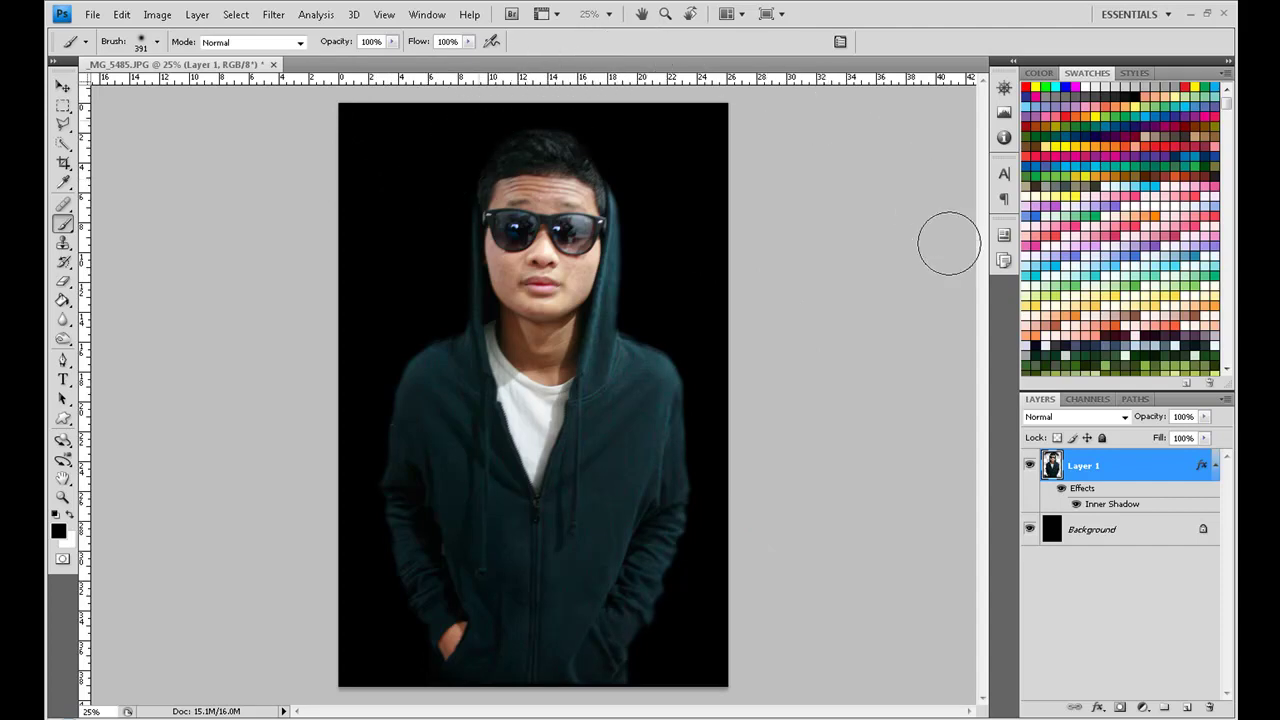
Burn the hands and lower hoodie darker with a 484 px Burn brush.
left_click(63, 340)
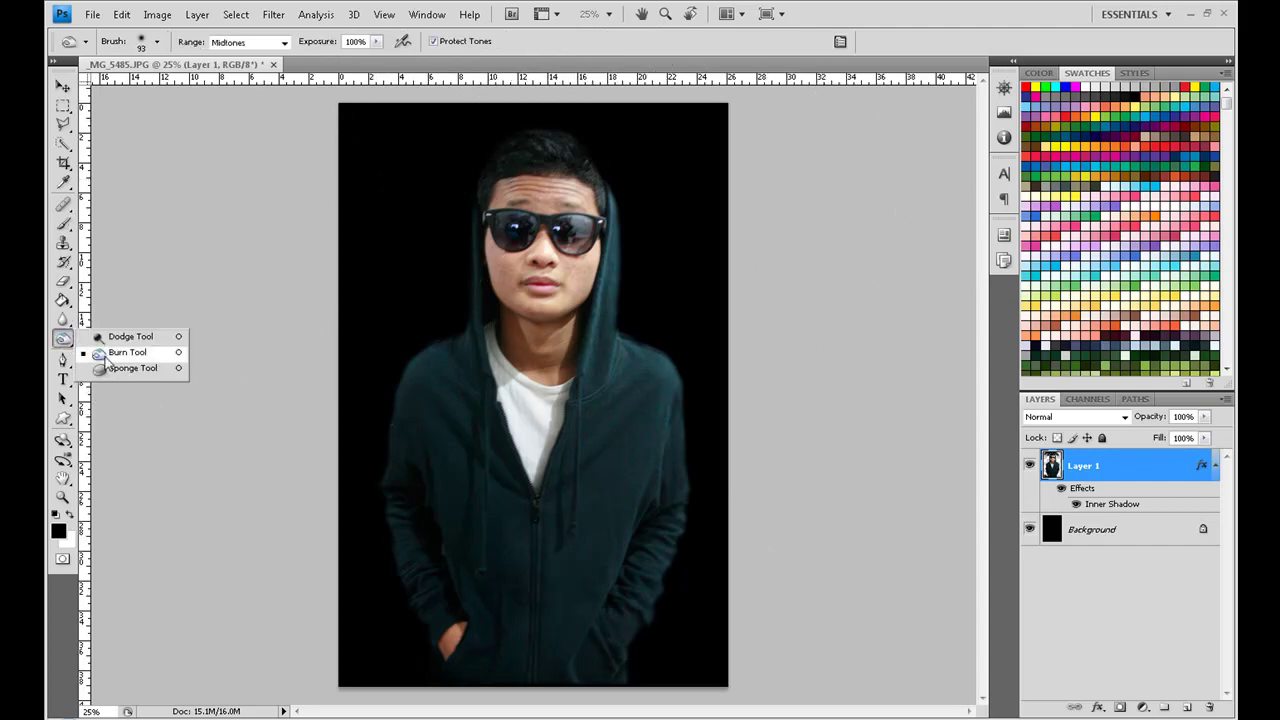
left_click(112, 356)
left_click(63, 340)
left_click(112, 352)
right_click(405, 222)
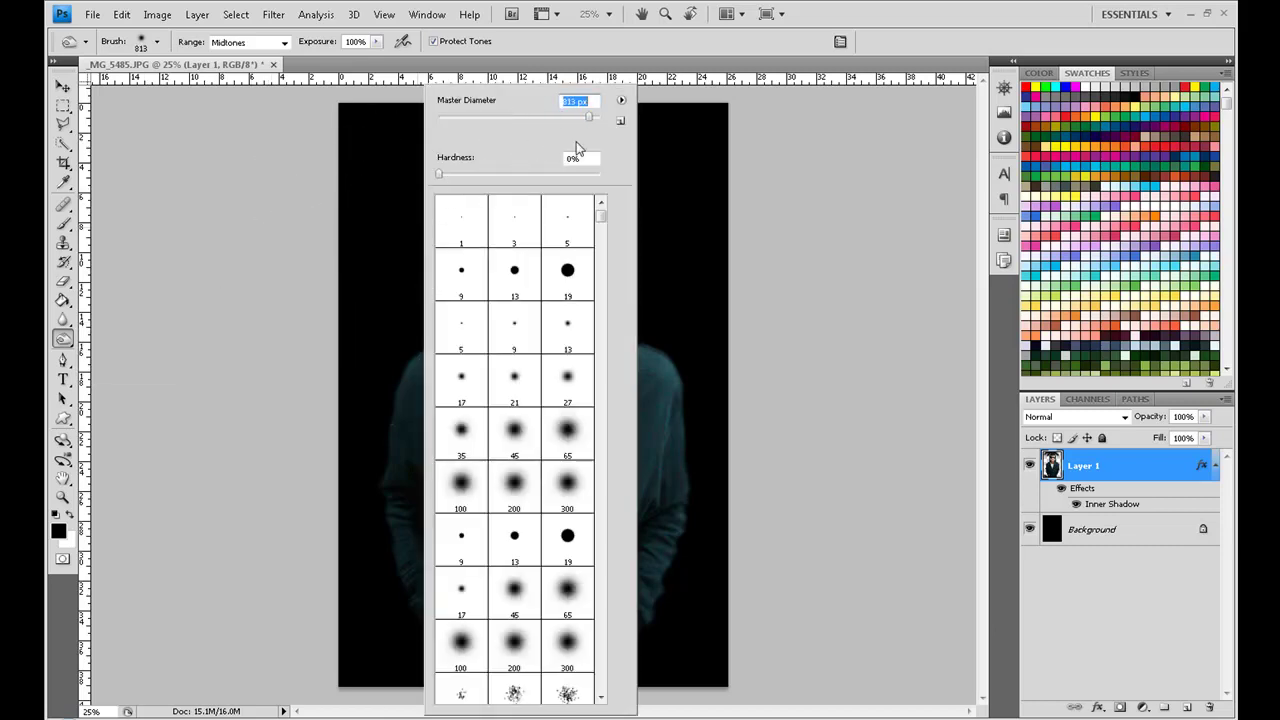
left_click_drag(588, 120, 560, 120)
left_click(255, 260)
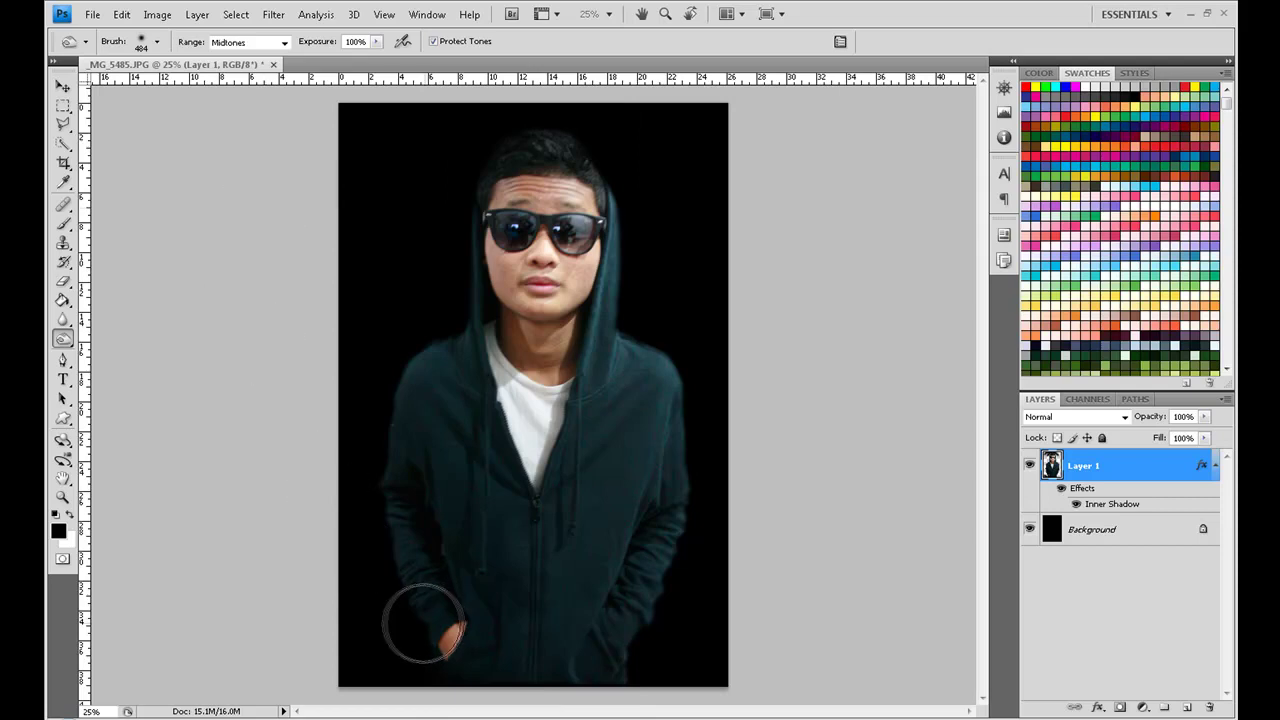
mouse_move(478, 668)
left_mouse_down()
mouse_move(331, 655)
mouse_move(282, 597)
left_mouse_up()
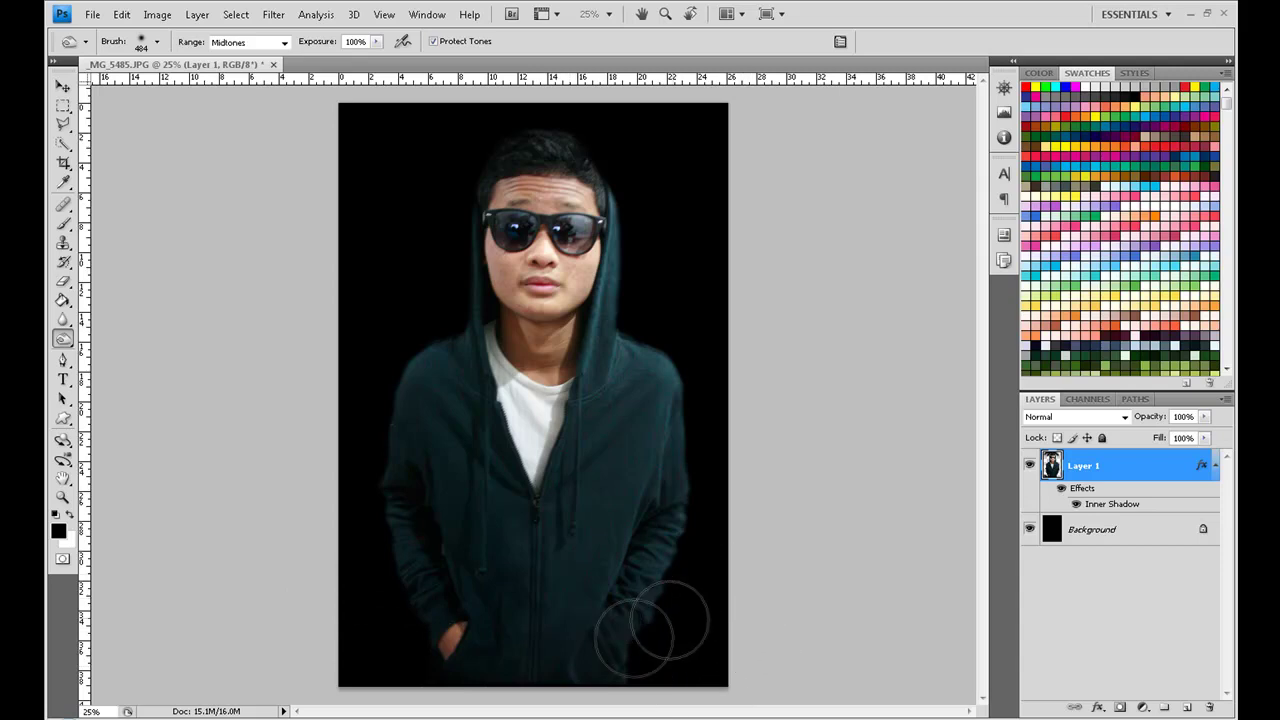
left_click_drag(400, 629, 743, 657)
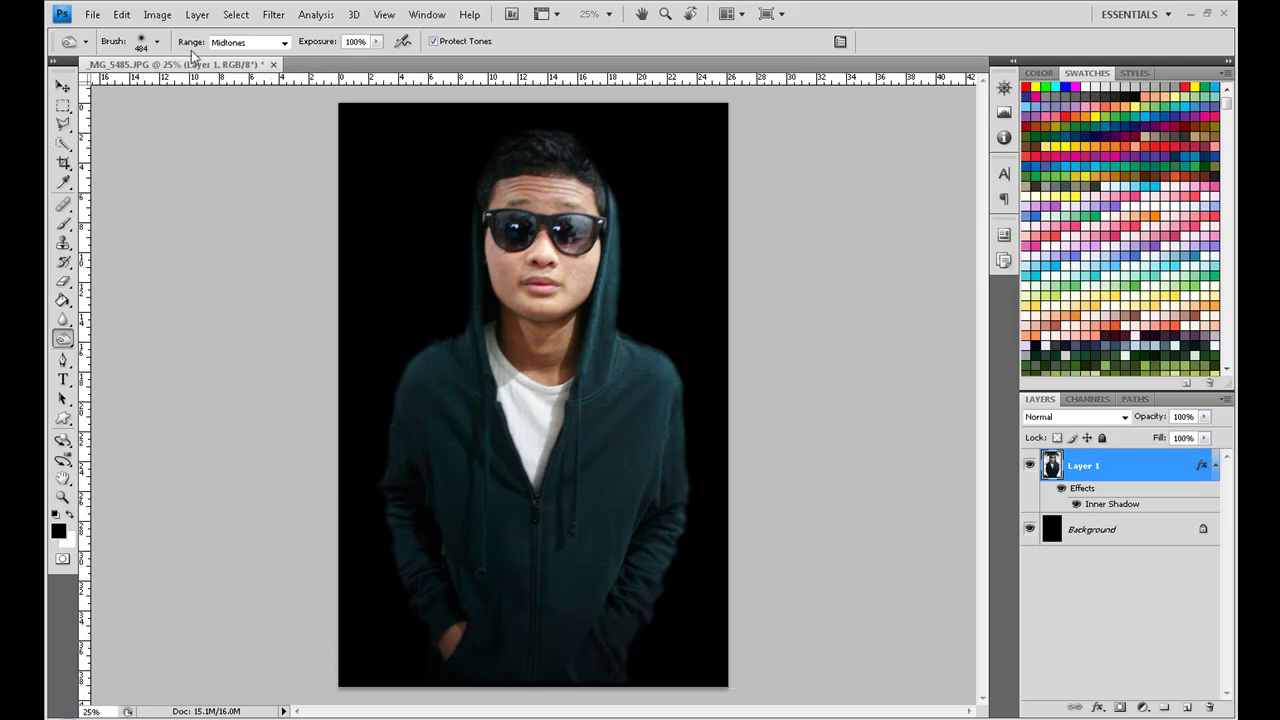
left_click(63, 87)
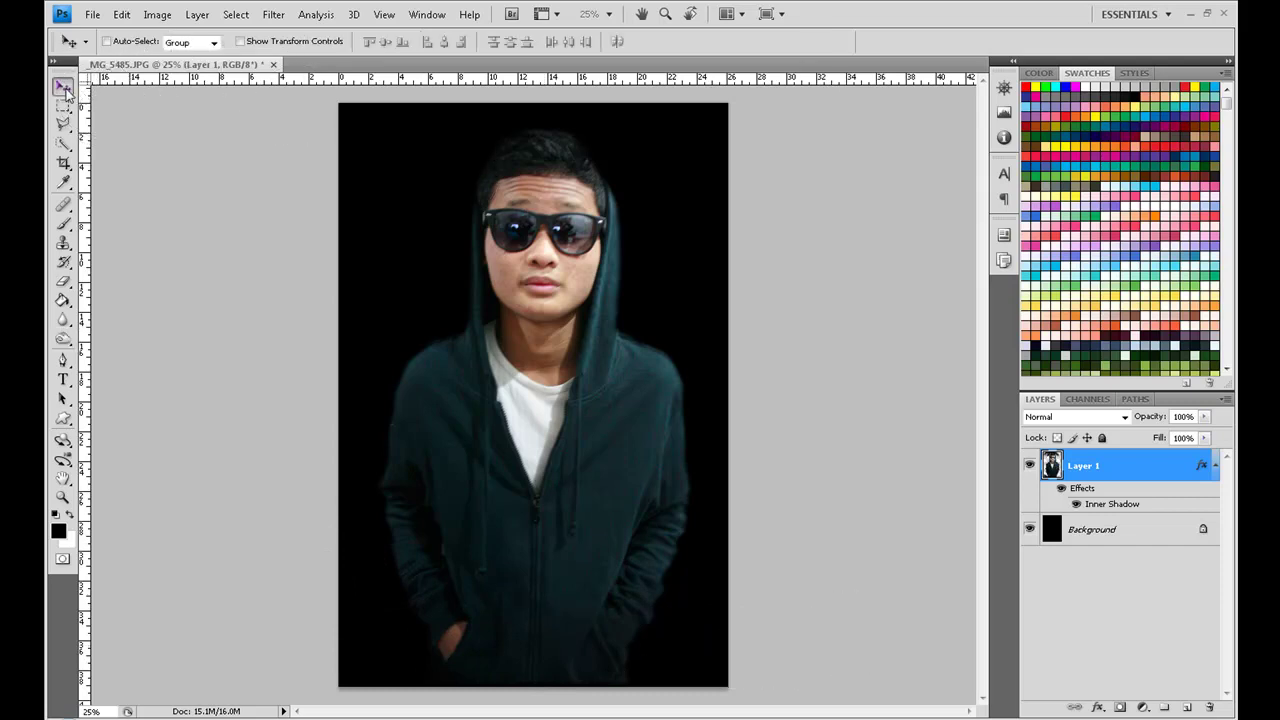
Apply a Levels adjustment with the midtone input at 0.88, then zoom out.
left_click(155, 18)
mouse_move(190, 81)
left_click(369, 81)
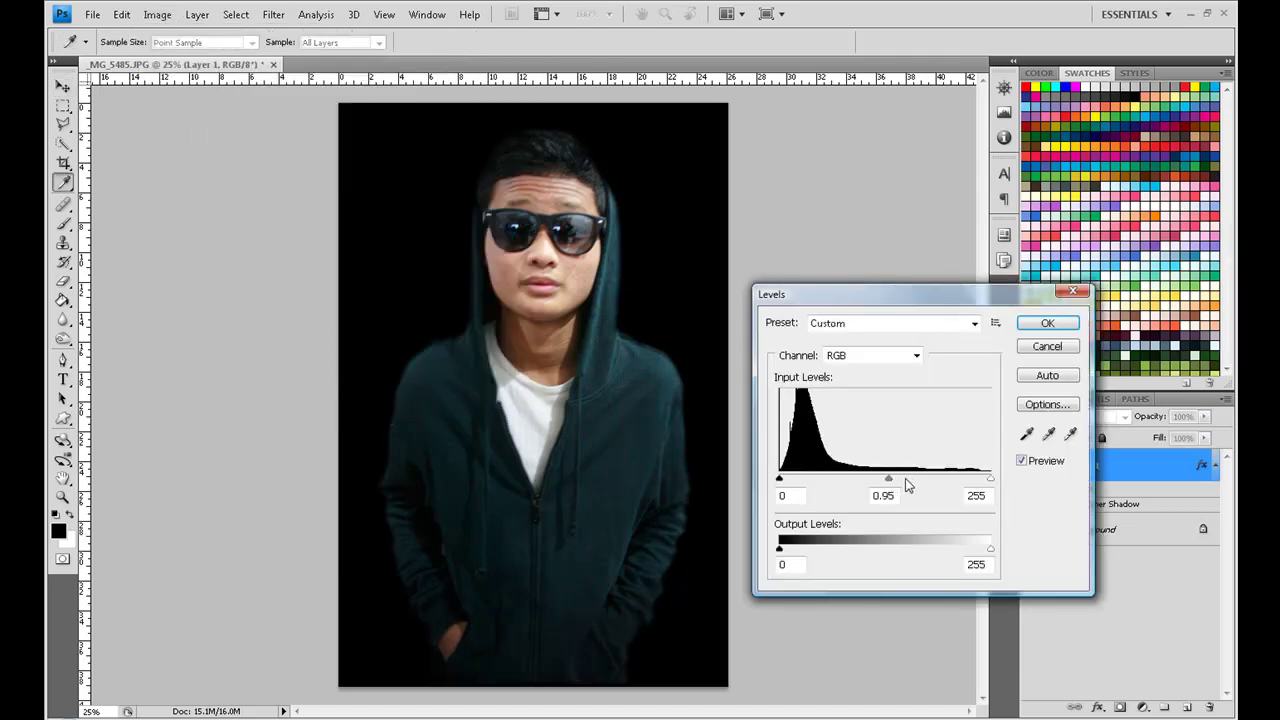
mouse_move(905, 478)
left_mouse_down()
mouse_move(925, 481)
mouse_move(898, 482)
left_mouse_up()
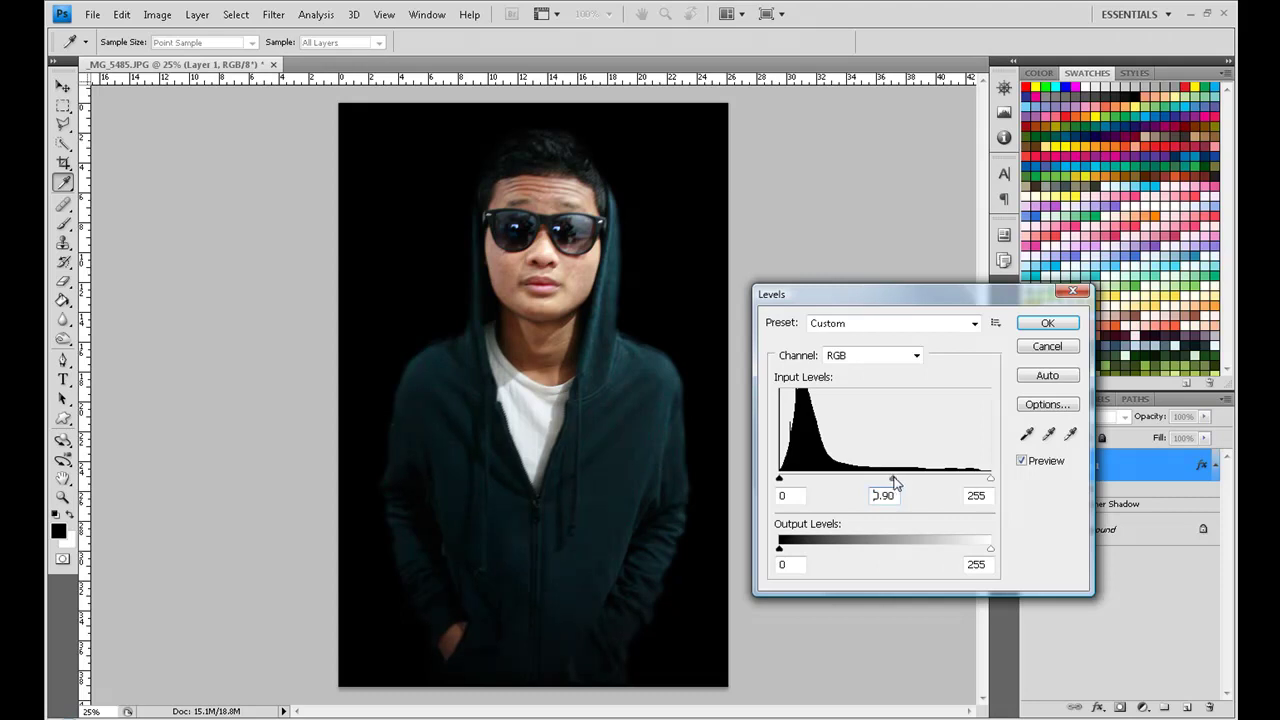
left_click(1047, 323)
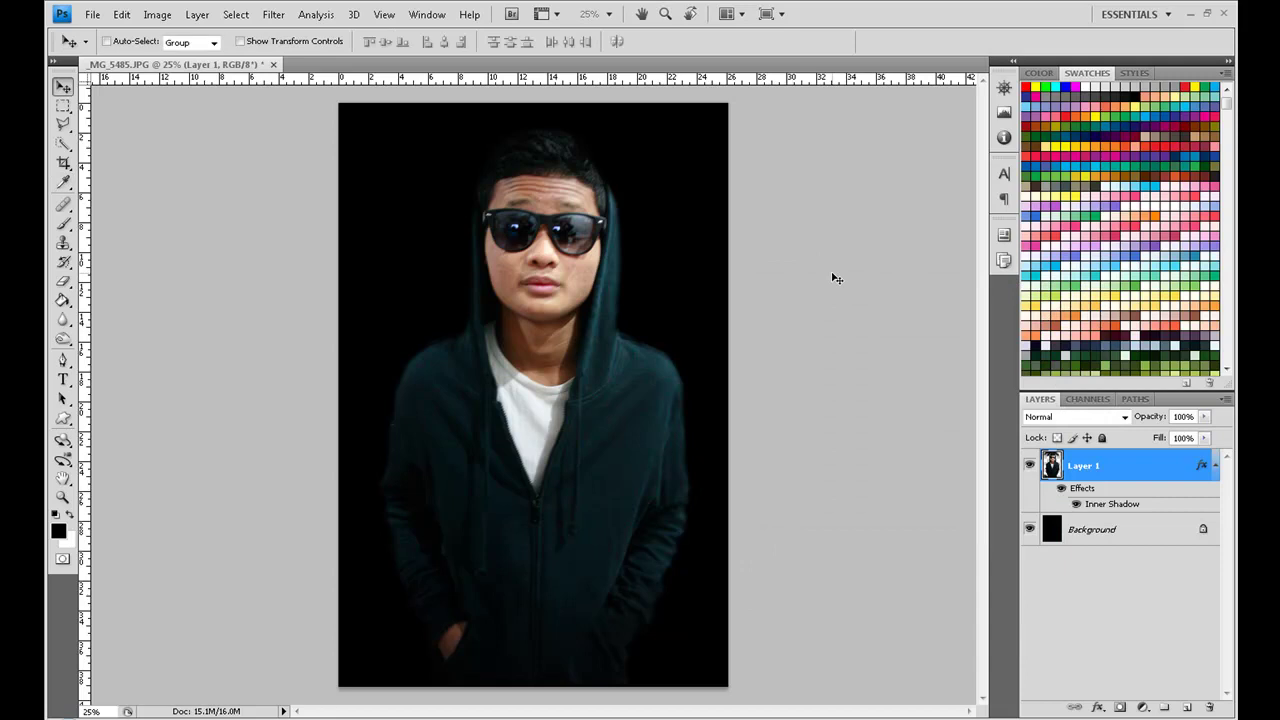
key("ctrl+minus")
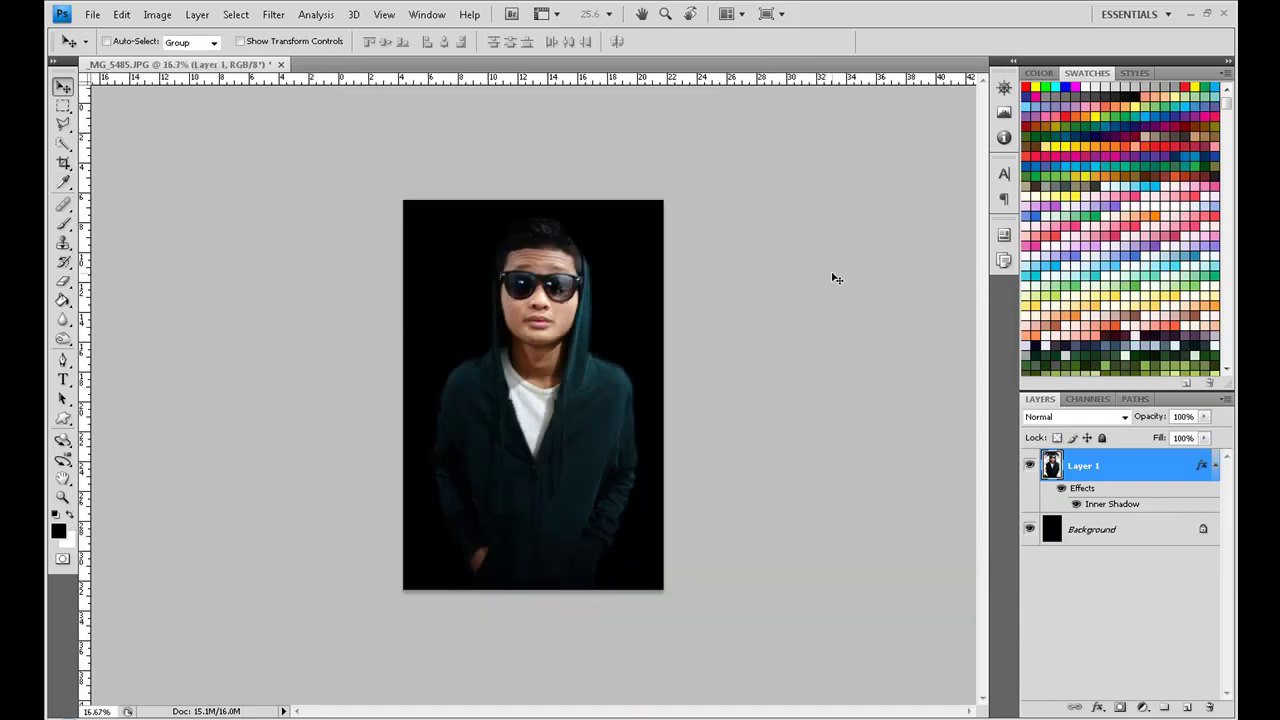